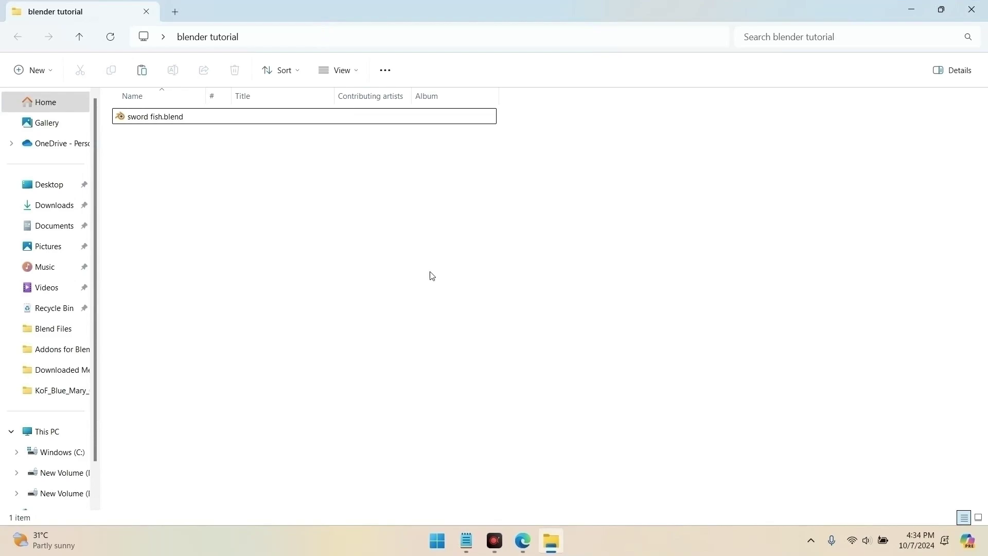
Step: Open sword fish.blend in Blender and set the render's maximum samples to 1024
{"action": "double_click", "coordinate": [162, 117]}
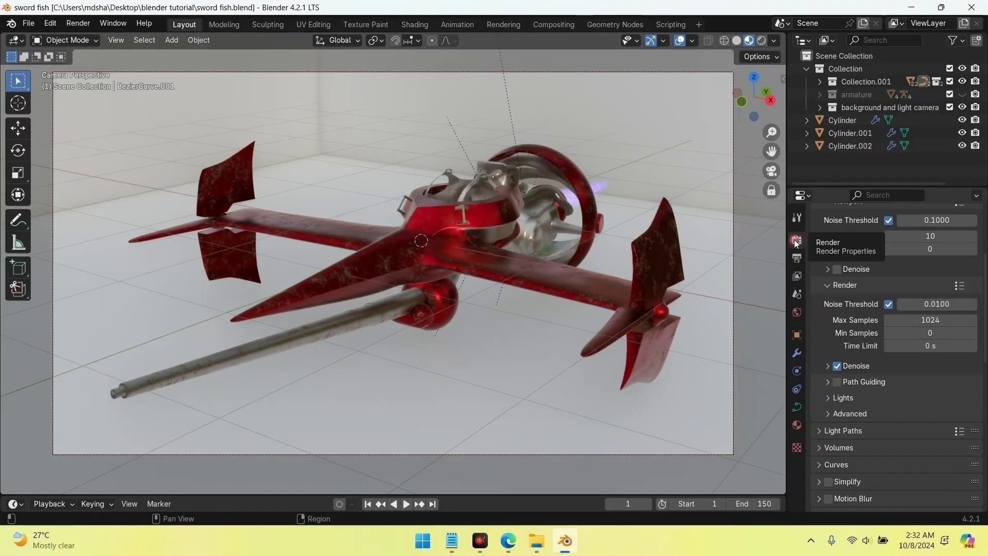
{"action": "scroll", "coordinate": [866, 247], "scroll_direction": "up", "scroll_amount": 3}
{"action": "scroll", "coordinate": [867, 247], "scroll_direction": "down", "scroll_amount": 3}
{"action": "scroll", "coordinate": [863, 246], "scroll_direction": "down", "scroll_amount": 2}
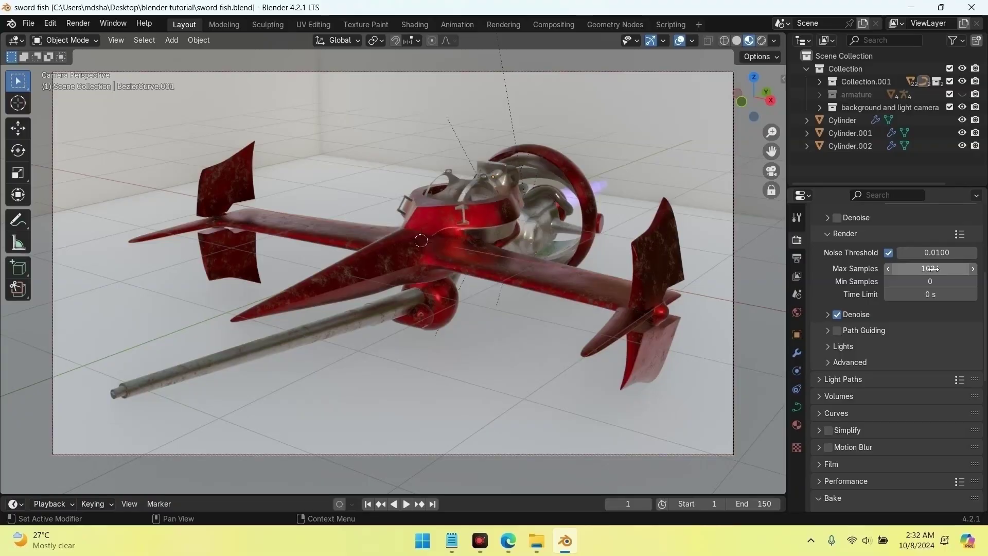
{"action": "left_click", "coordinate": [935, 269]}
{"action": "left_click", "coordinate": [932, 269]}
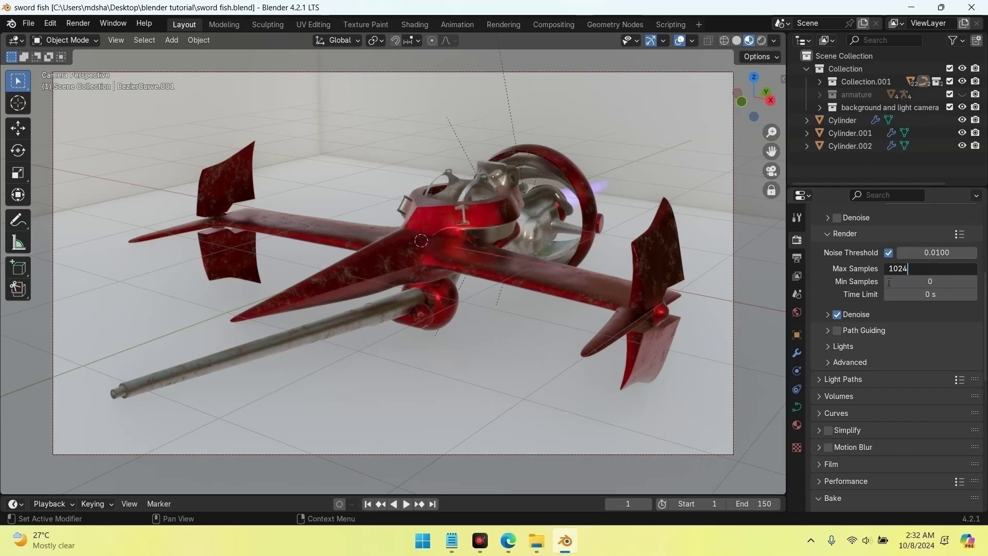
{"action": "key", "text": "Return"}
{"action": "scroll", "coordinate": [819, 294], "scroll_direction": "down", "scroll_amount": 1}
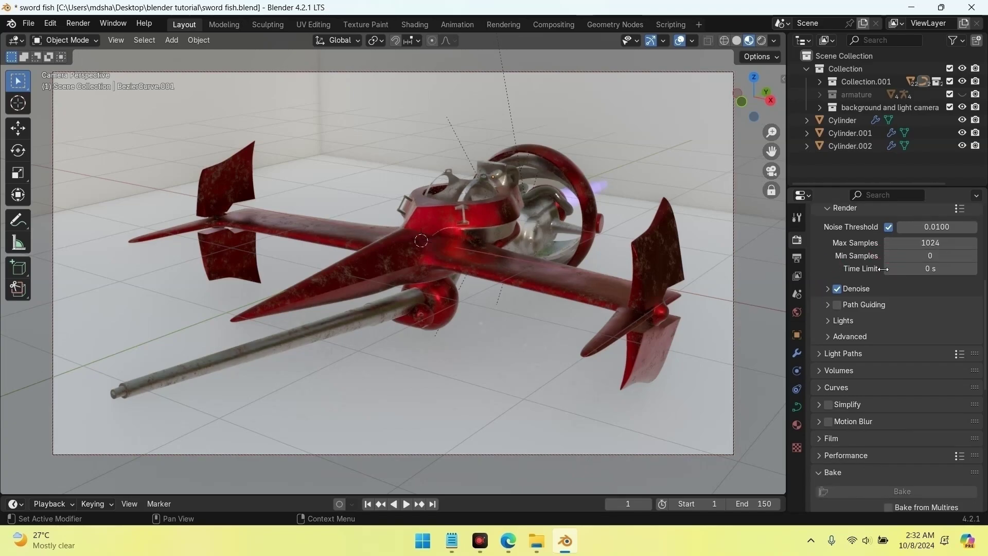
Step: Review the resolution, frame rate and frame range in the output properties, and switch the output file format to FFmpeg Video
{"action": "left_click", "coordinate": [799, 260]}
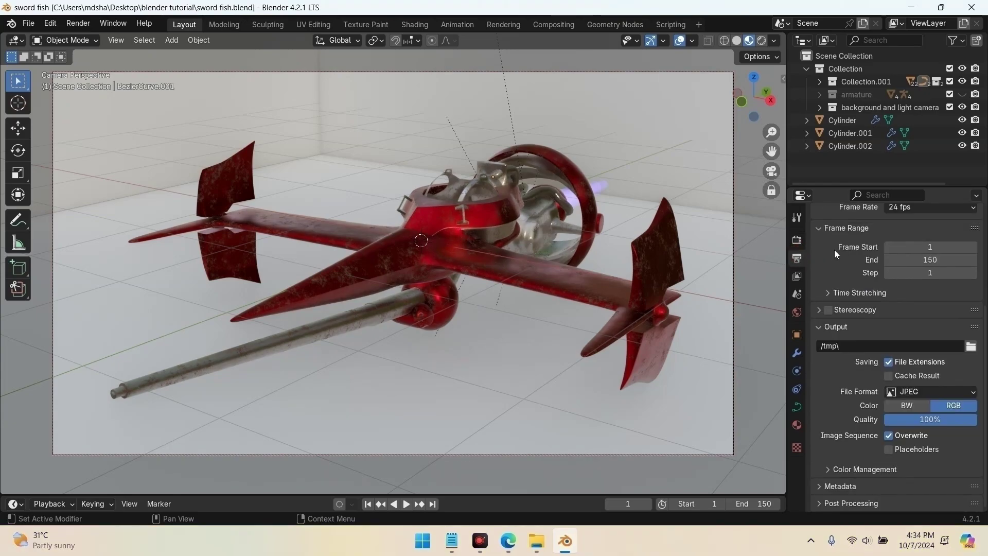
{"action": "scroll", "coordinate": [834, 249], "scroll_direction": "down", "scroll_amount": 2}
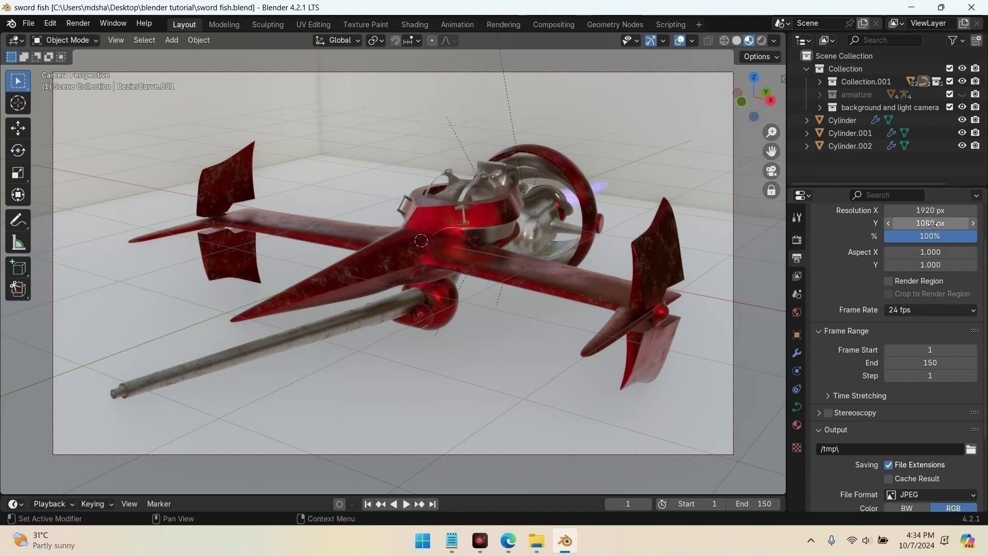
{"action": "scroll", "coordinate": [933, 223], "scroll_direction": "up", "scroll_amount": 1}
{"action": "scroll", "coordinate": [928, 250], "scroll_direction": "down", "scroll_amount": 2}
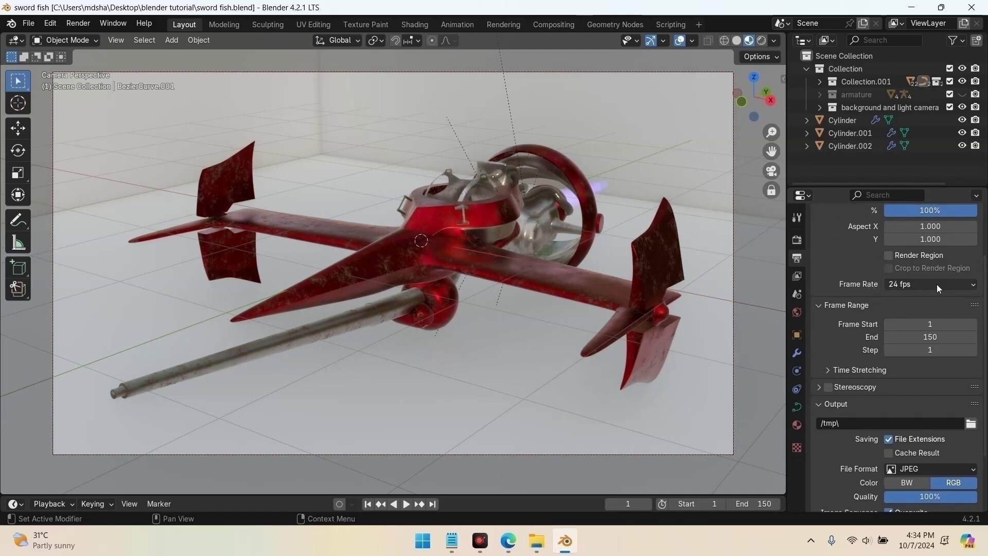
{"action": "scroll", "coordinate": [937, 284], "scroll_direction": "down", "scroll_amount": 3}
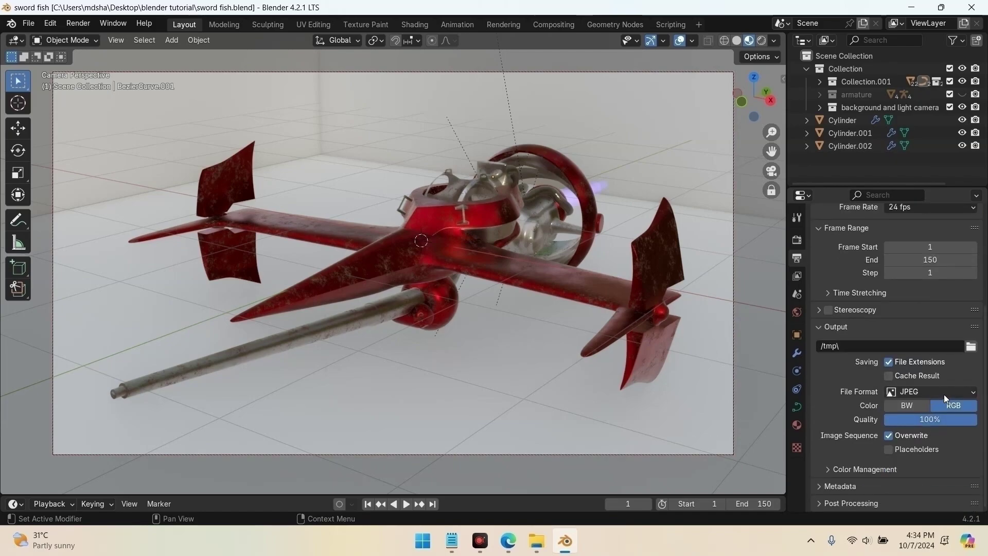
{"action": "left_click", "coordinate": [943, 392]}
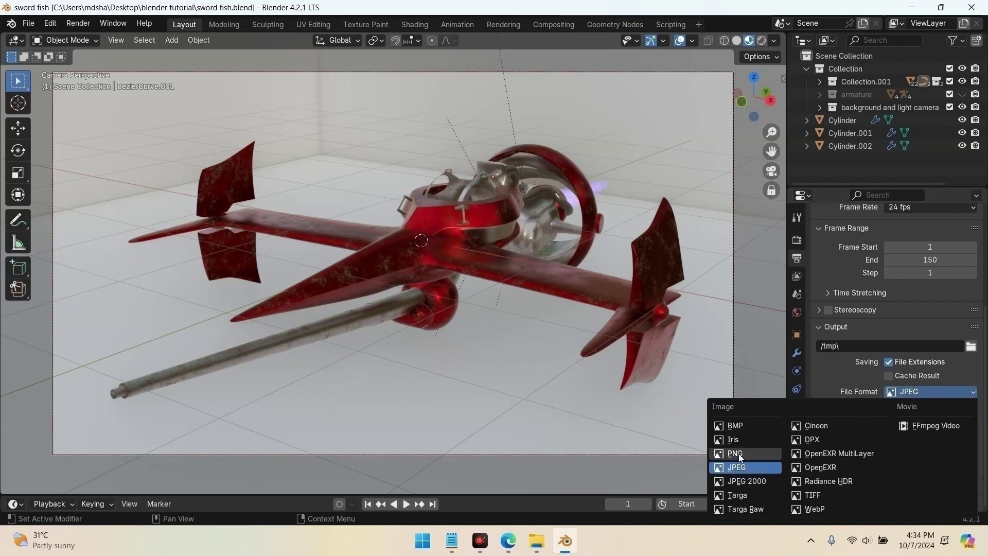
{"action": "left_click", "coordinate": [914, 428]}
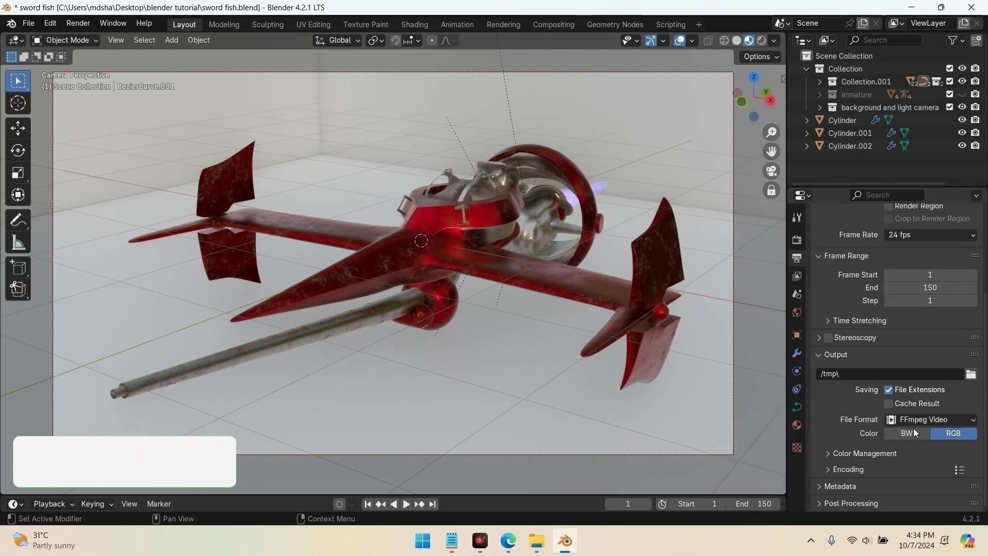
Step: Set the render output file format to JPEG
{"action": "left_click", "coordinate": [924, 417]}
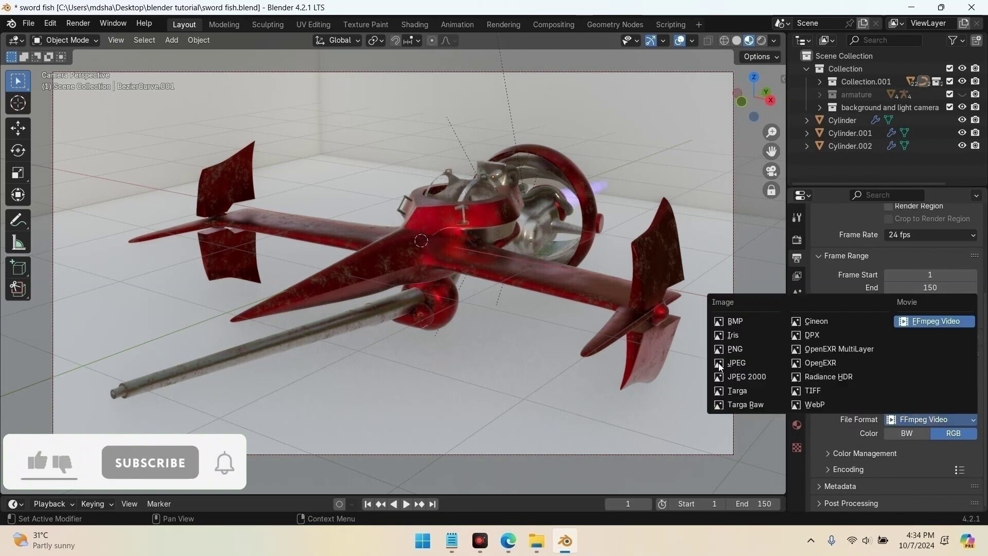
{"action": "left_click", "coordinate": [735, 362]}
{"action": "scroll", "coordinate": [850, 369], "scroll_direction": "down", "scroll_amount": 2}
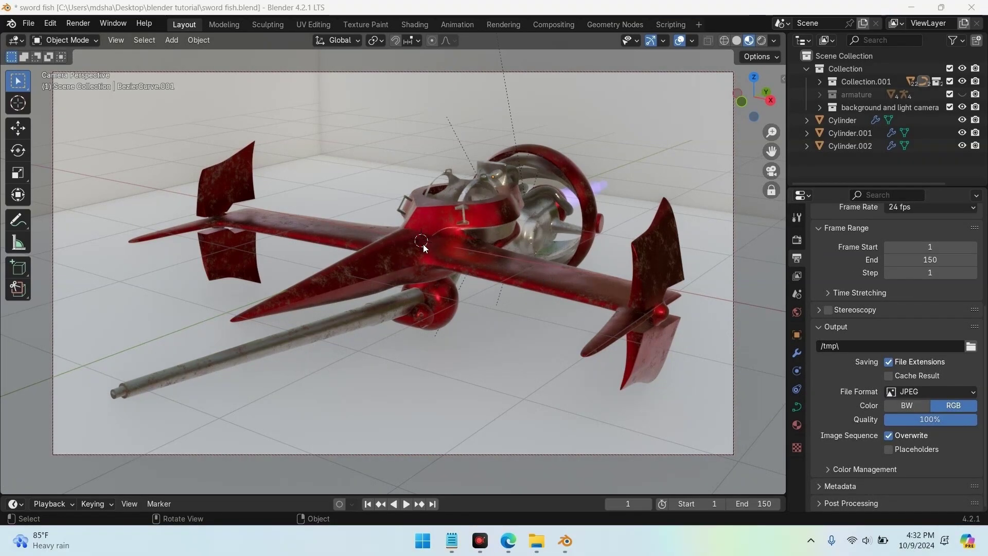
Step: Enable automatic packing of external resources into the blend file
{"action": "left_click", "coordinate": [29, 23]}
{"action": "mouse_move", "coordinate": [103, 249]}
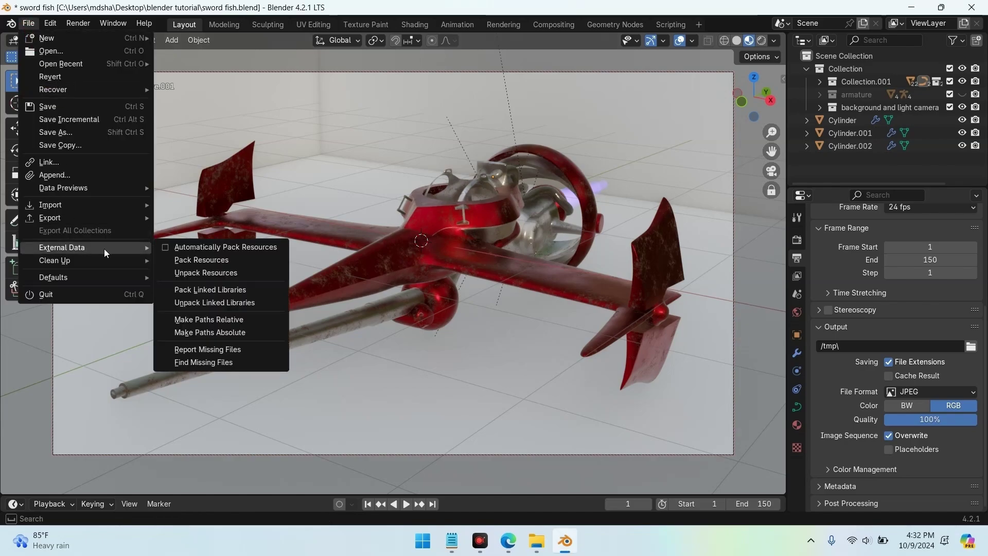
{"action": "left_click", "coordinate": [162, 248]}
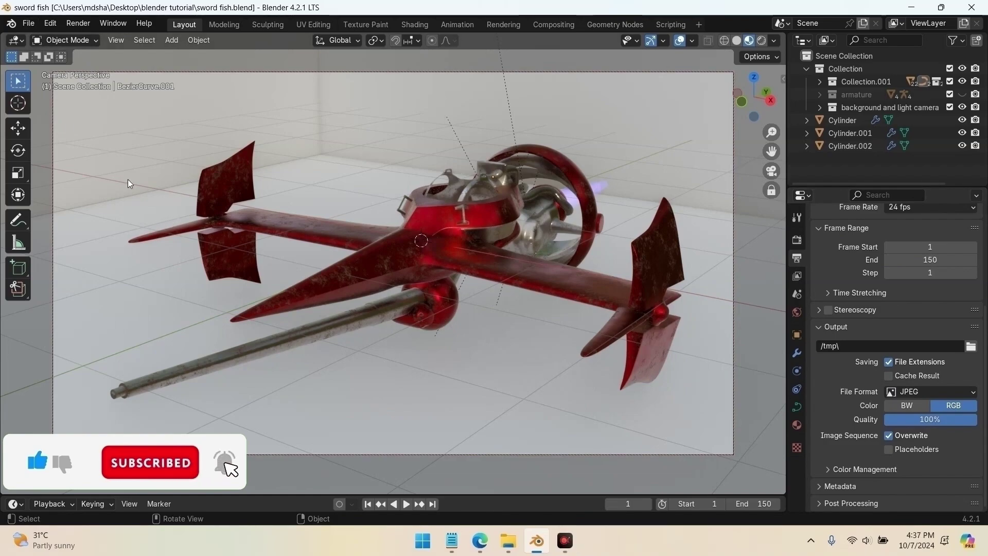
{"action": "left_click", "coordinate": [27, 24]}
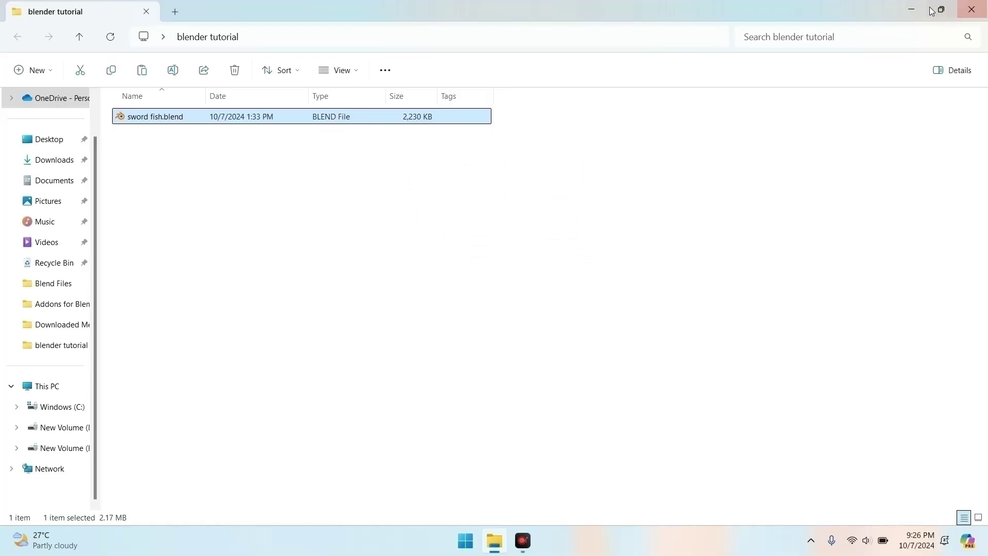
Step: Switch to Microsoft Edge, go to Google Drive and open My Drive
{"action": "left_click", "coordinate": [911, 10]}
{"action": "double_click", "coordinate": [68, 26]}
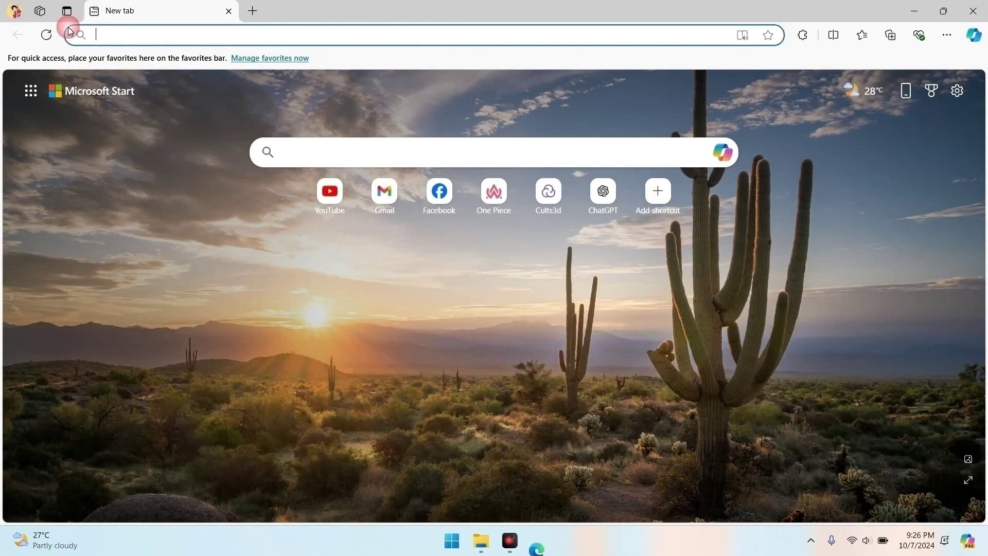
{"action": "type", "text": "goog"}
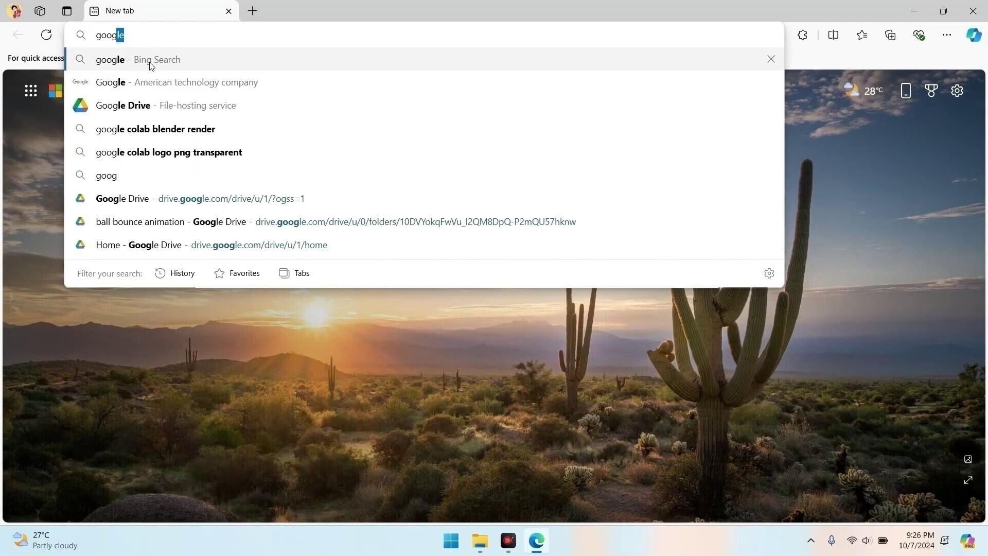
{"action": "left_click", "coordinate": [157, 104]}
{"action": "left_click", "coordinate": [188, 253]}
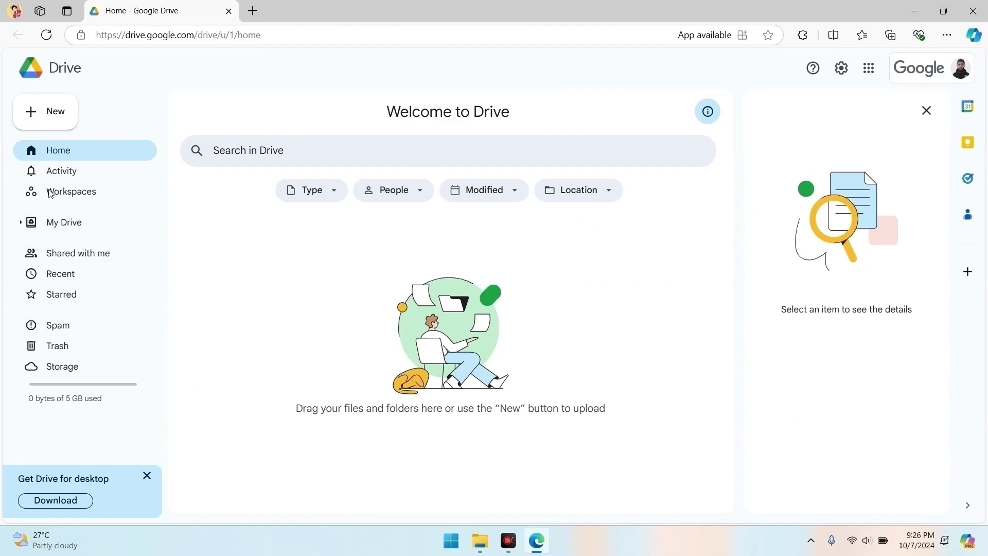
{"action": "left_click", "coordinate": [72, 222]}
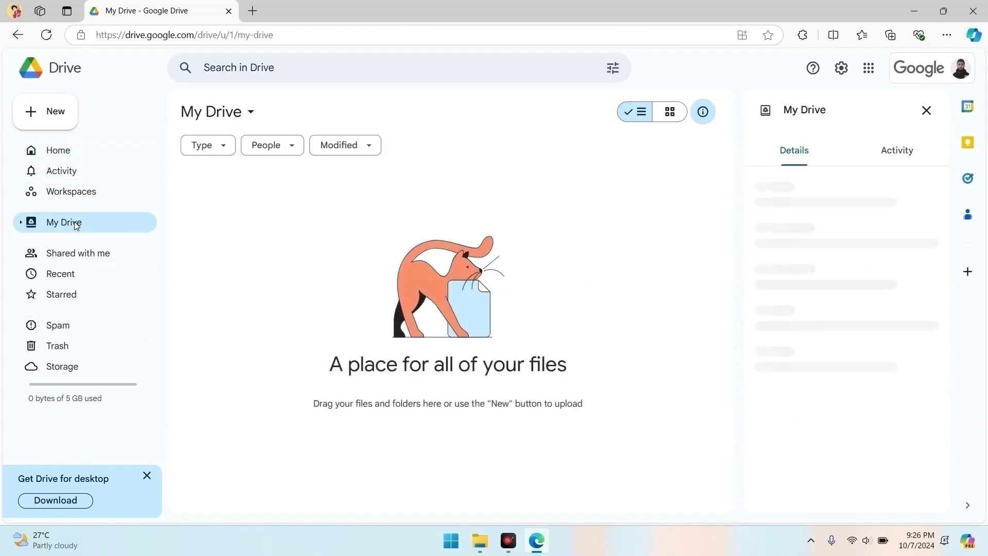
Step: Upload sword fish.blend from the blender tutorial folder in File Explorer to My Drive
{"action": "left_click", "coordinate": [479, 540]}
{"action": "left_click", "coordinate": [948, 16]}
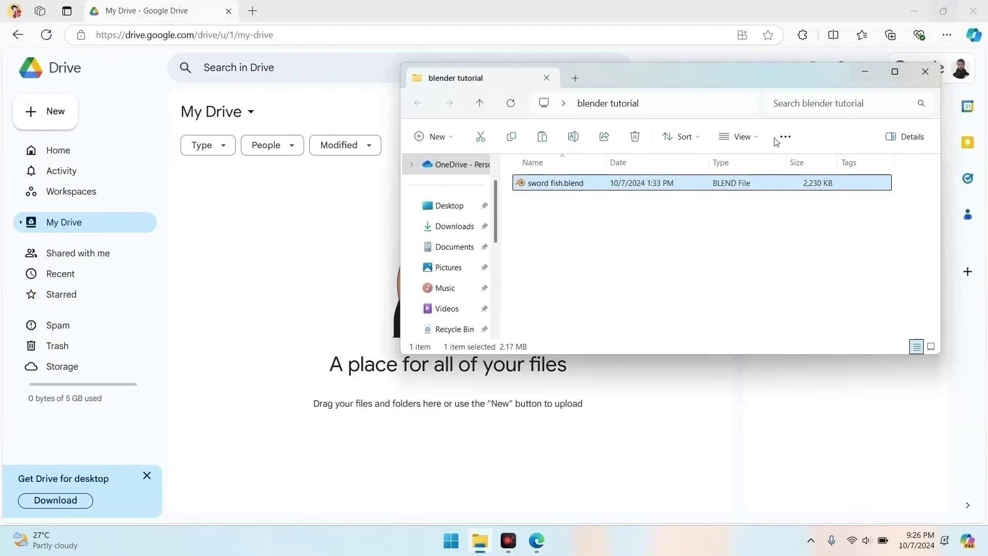
{"action": "left_click_drag", "start_coordinate": [687, 187], "coordinate": [297, 236]}
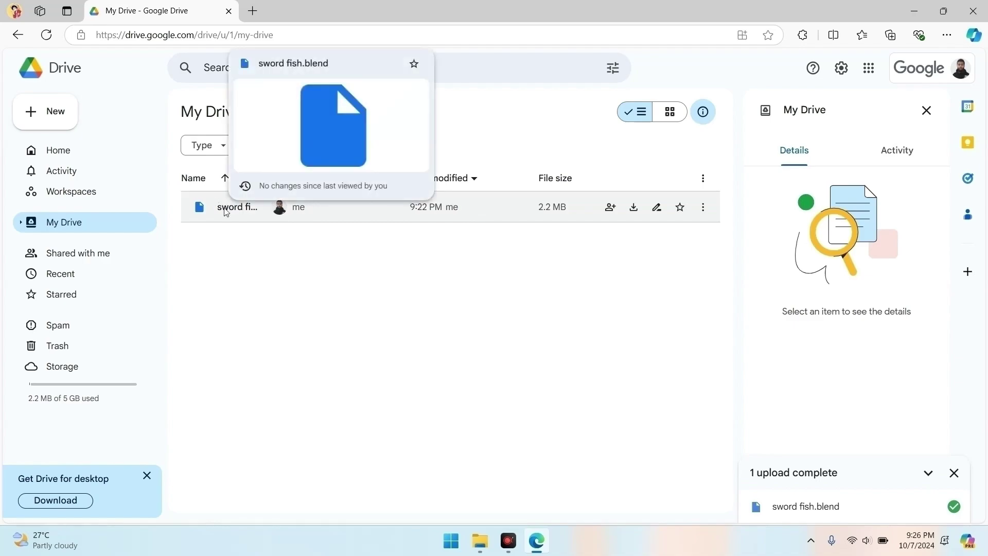
Step: Create a new folder named Output in My Drive
{"action": "right_click", "coordinate": [298, 269]}
{"action": "left_click", "coordinate": [341, 277]}
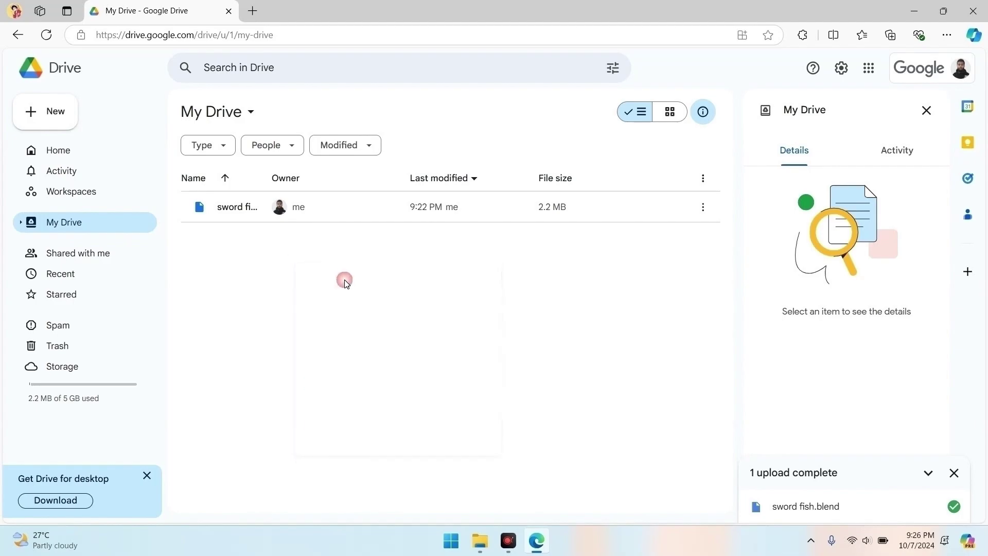
{"action": "type", "text": "d"}
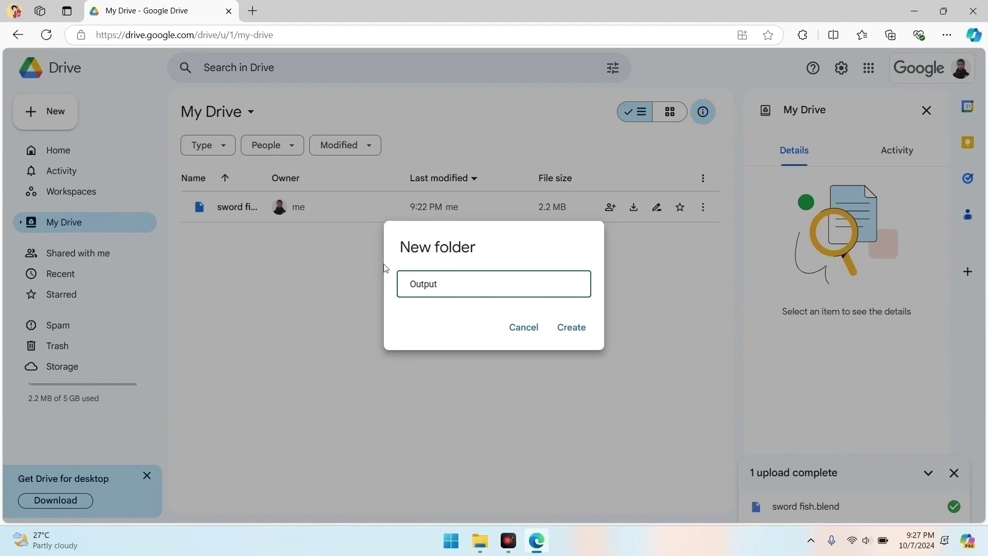
{"action": "left_click", "coordinate": [566, 327]}
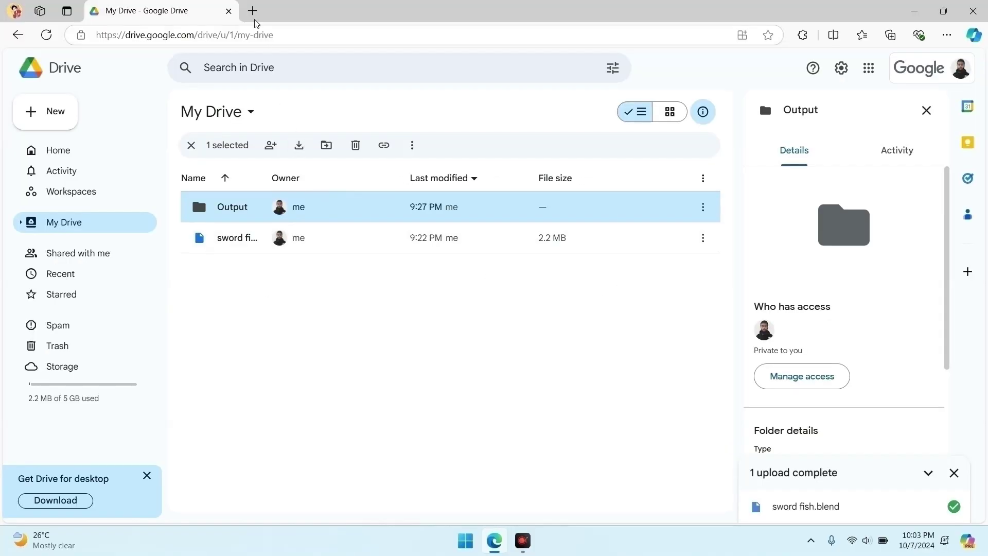
Step: Search the web for "google colab blender render" in a new tab, open the blender-render.ipynb Colab notebook and look through it
{"action": "left_click", "coordinate": [252, 12]}
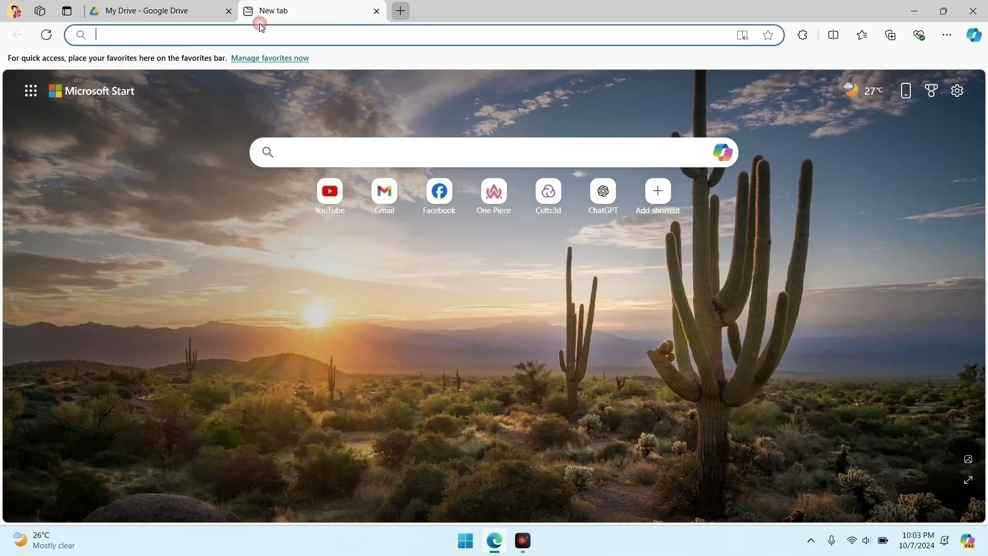
{"action": "type", "text": "google colab blender render"}
{"action": "key", "text": "Return"}
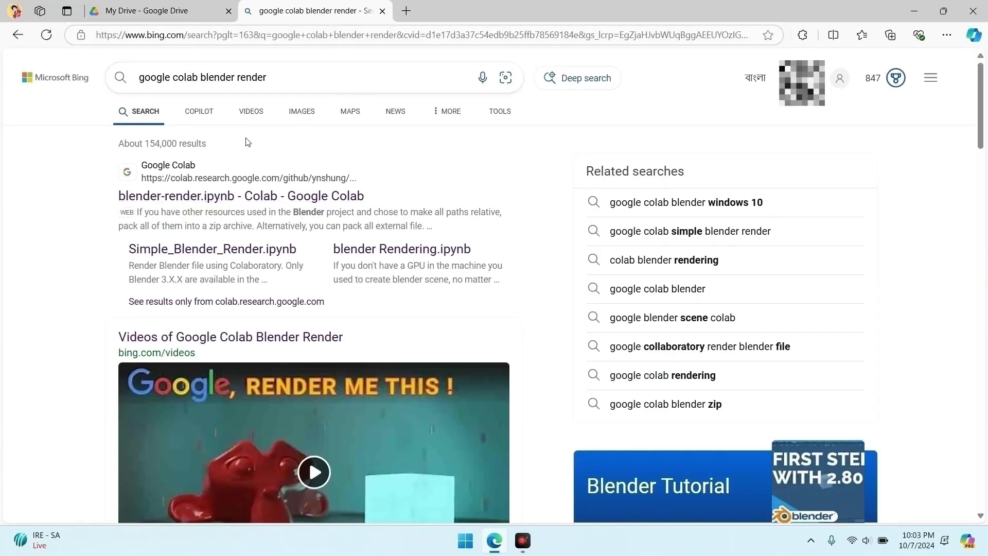
{"action": "left_click", "coordinate": [266, 194]}
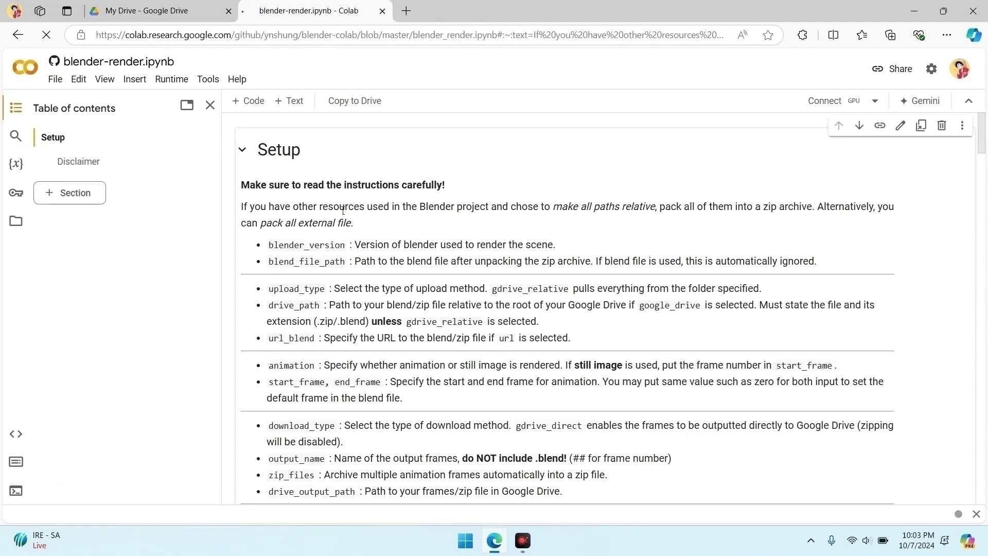
{"action": "scroll", "coordinate": [343, 210], "scroll_direction": "down", "scroll_amount": 10}
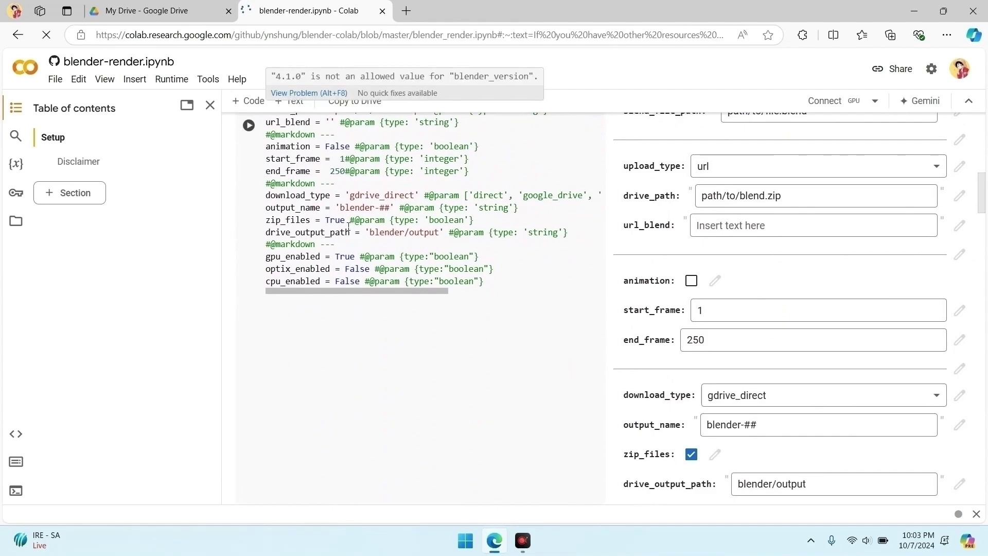
{"action": "scroll", "coordinate": [349, 226], "scroll_direction": "up", "scroll_amount": 10}
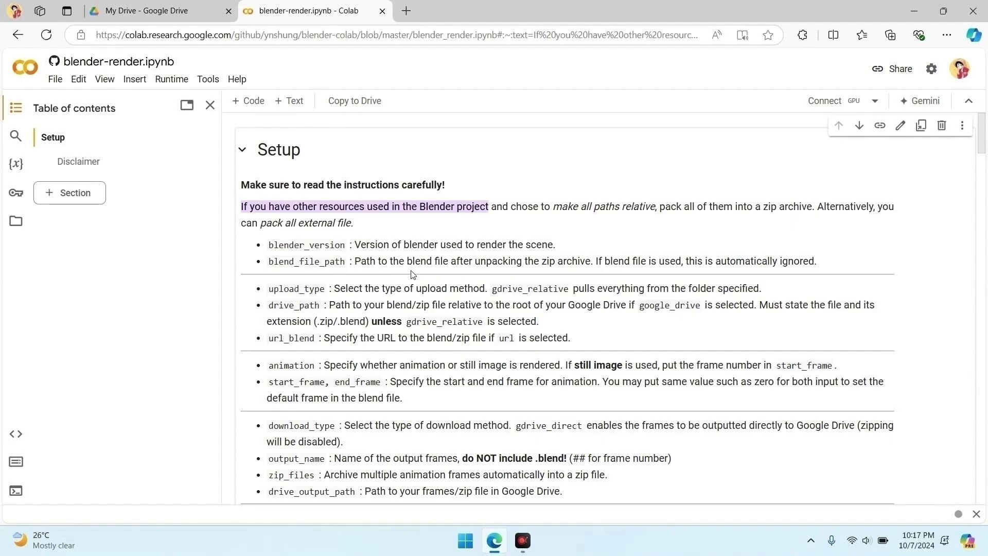
Step: Set the notebook's hardware accelerator to T4 GPU and save the notebook settings
{"action": "left_click", "coordinate": [78, 79]}
{"action": "mouse_move", "coordinate": [104, 79]}
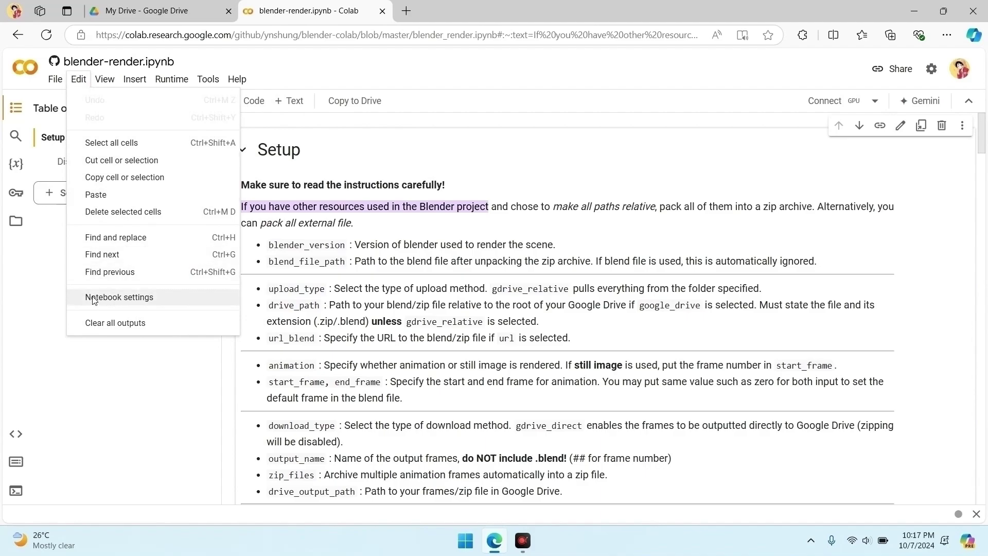
{"action": "left_click", "coordinate": [93, 298]}
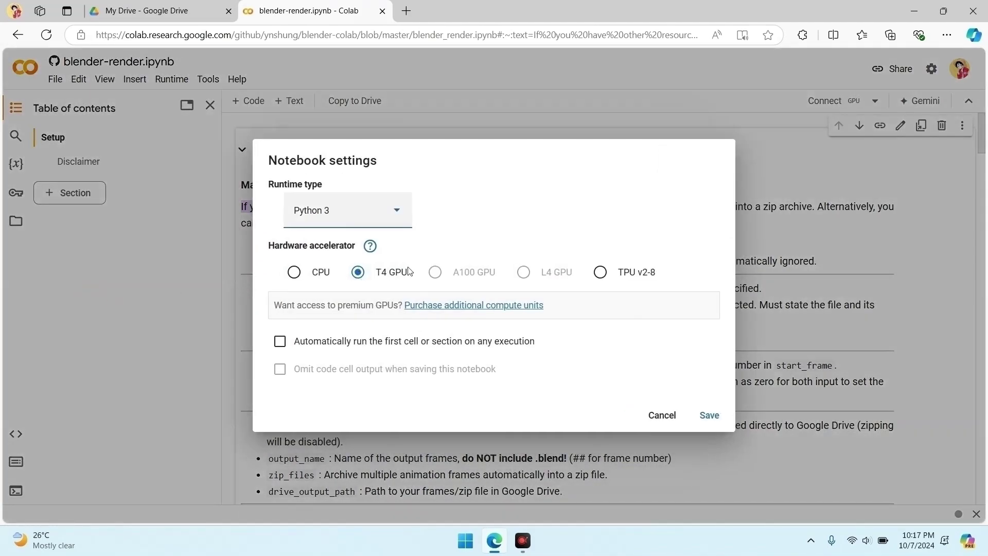
{"action": "left_click", "coordinate": [360, 278]}
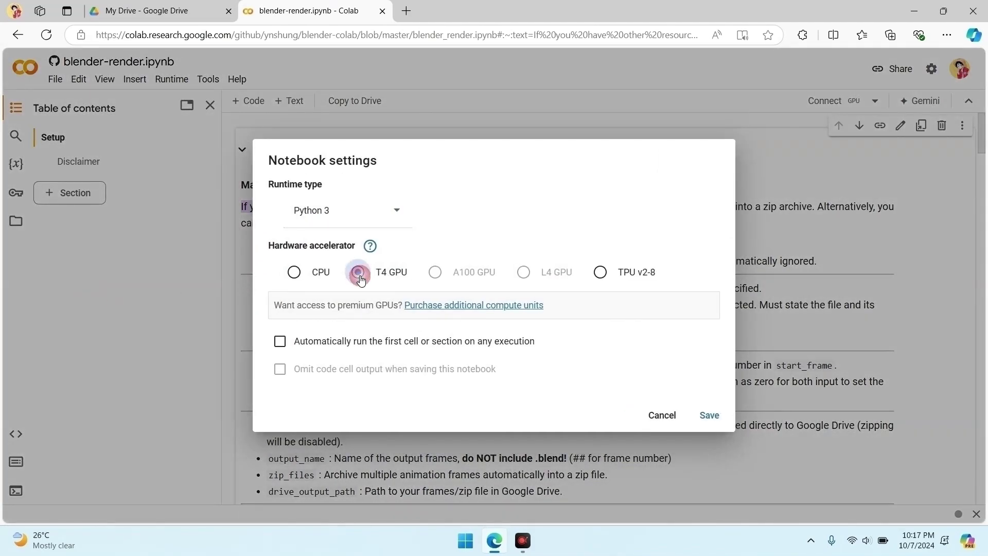
{"action": "left_click", "coordinate": [705, 416]}
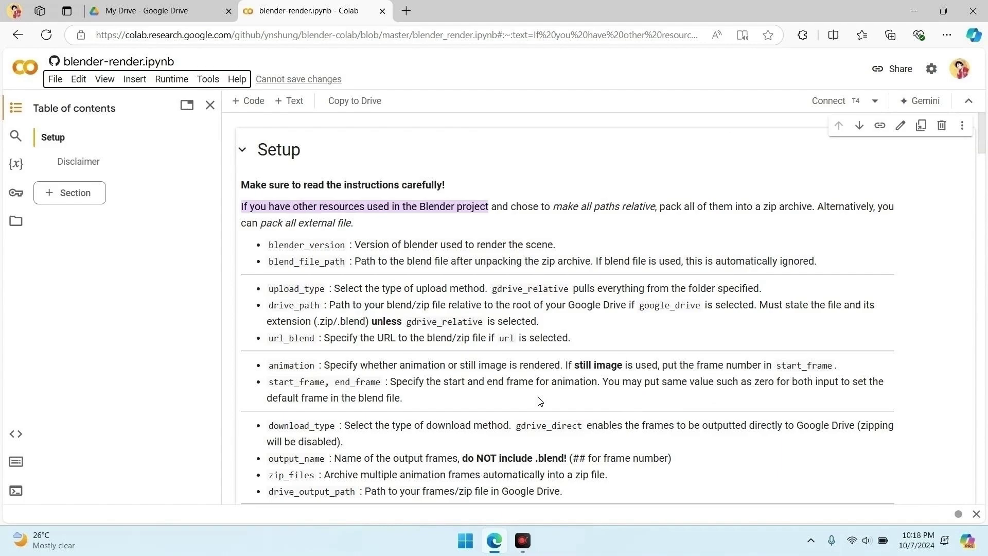
Step: Check the Colab runtime for active sessions and close the session list
{"action": "left_click", "coordinate": [169, 79]}
{"action": "left_click", "coordinate": [209, 299]}
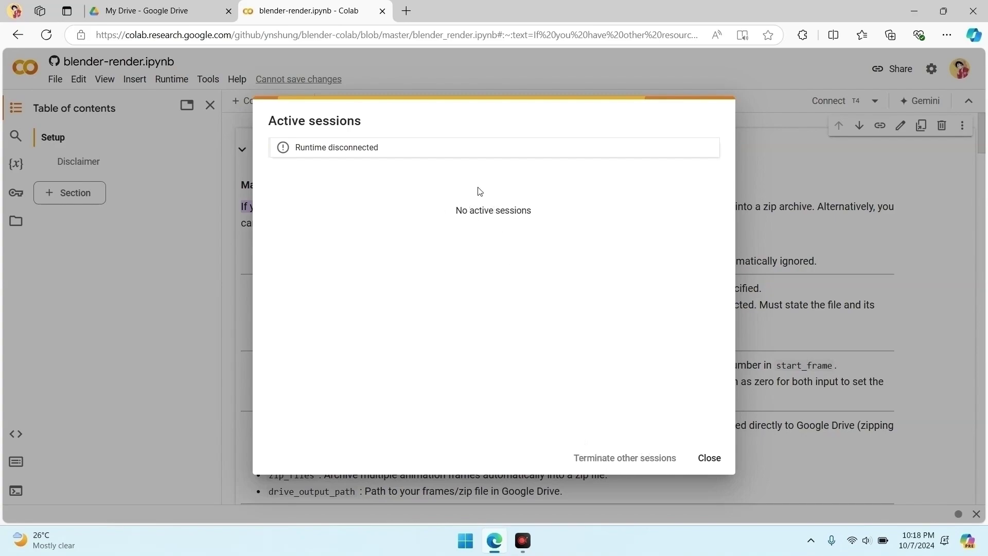
{"action": "left_click", "coordinate": [707, 458]}
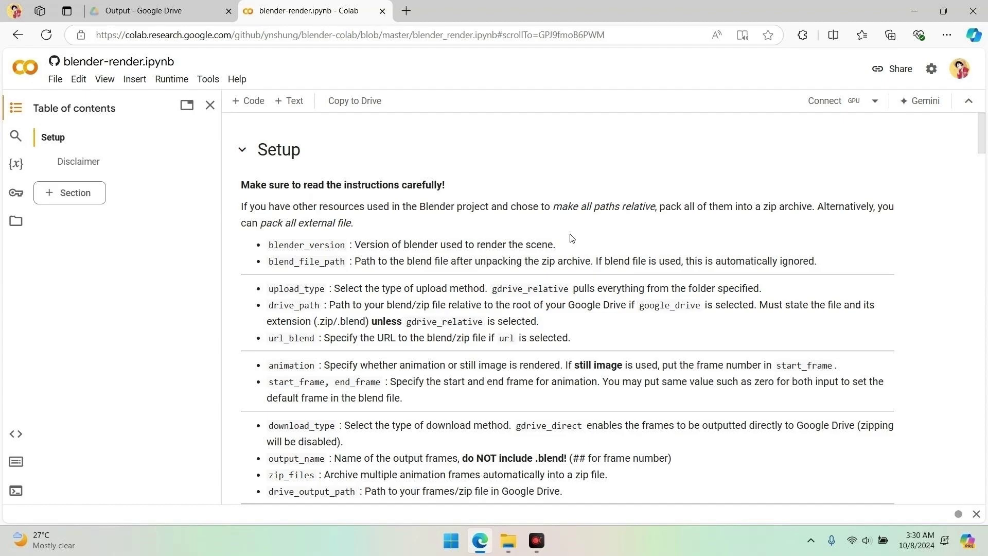
Step: Try blender_version 3.6.13 in the notebook's setup form and change the choice to 4.1.1
{"action": "scroll", "coordinate": [577, 242], "scroll_direction": "down", "scroll_amount": 3}
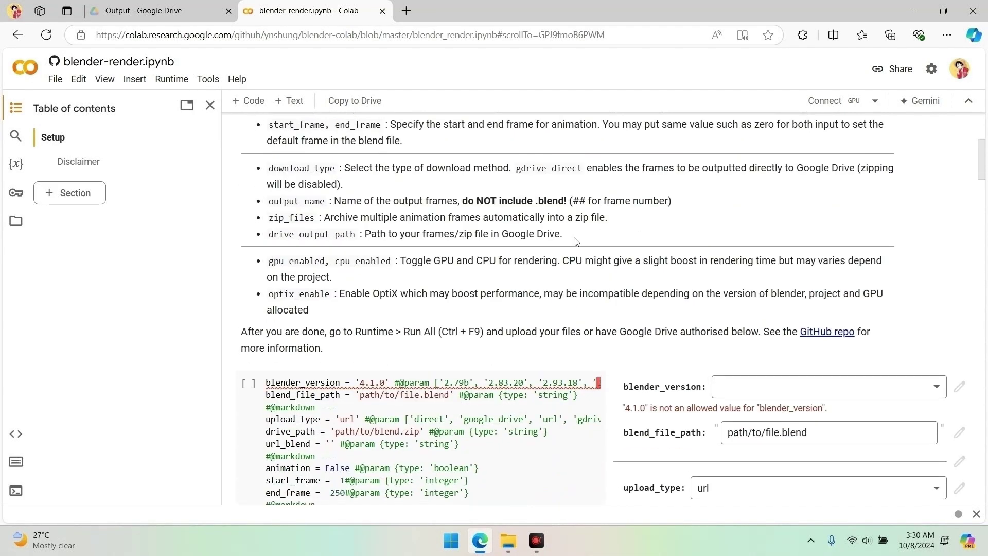
{"action": "left_click", "coordinate": [733, 260]}
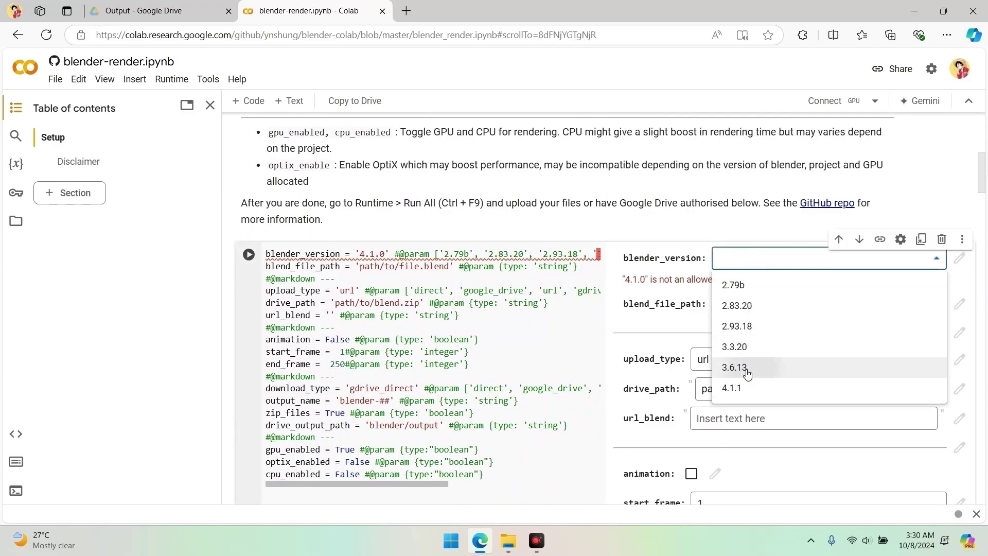
{"action": "left_click", "coordinate": [745, 366]}
{"action": "left_click", "coordinate": [756, 258]}
{"action": "left_click", "coordinate": [750, 386]}
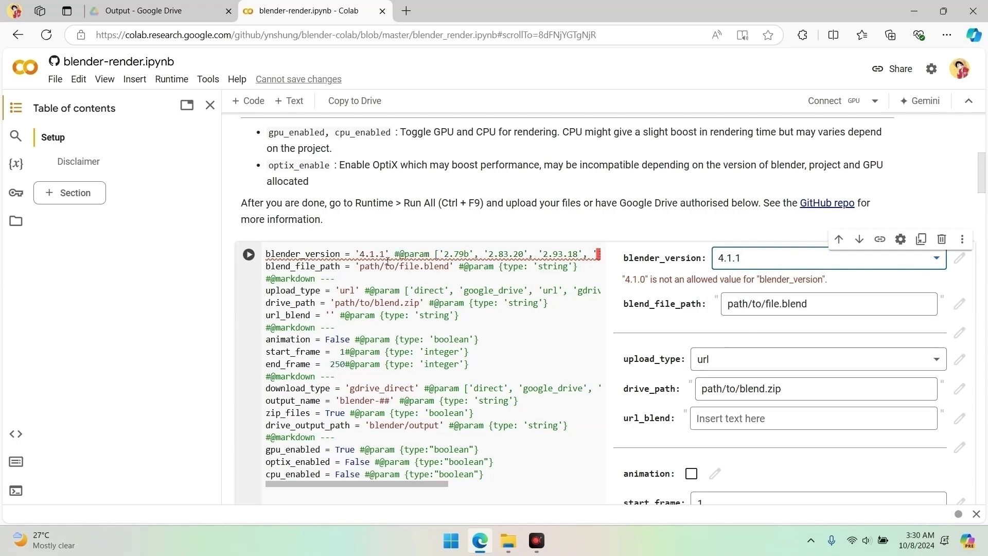
Step: Set blender_version to '4.2.2' in the setup code, append '4.2.2' to its list of allowed versions and select it in the form
{"action": "left_click_drag", "start_coordinate": [386, 254], "coordinate": [356, 254]}
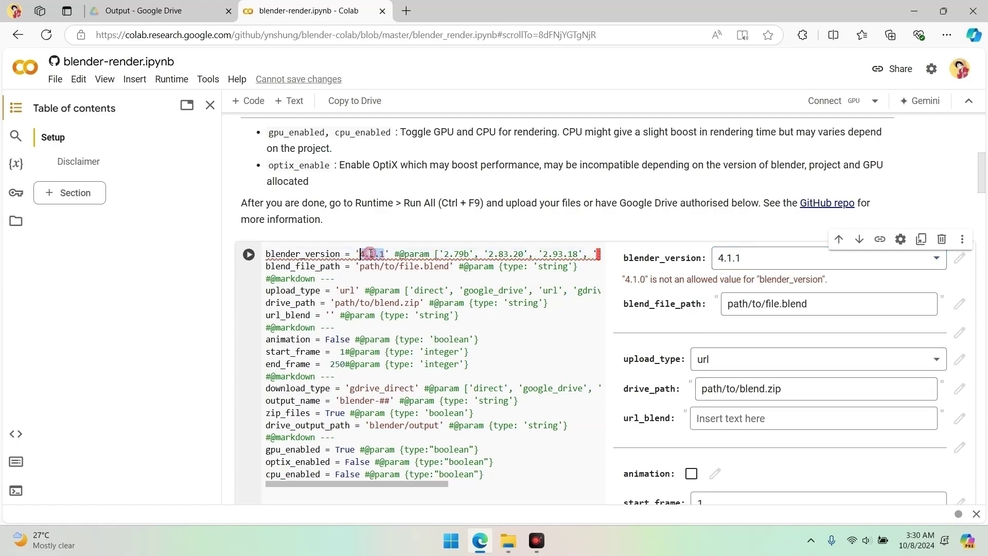
{"action": "type", "text": "4.2.2"}
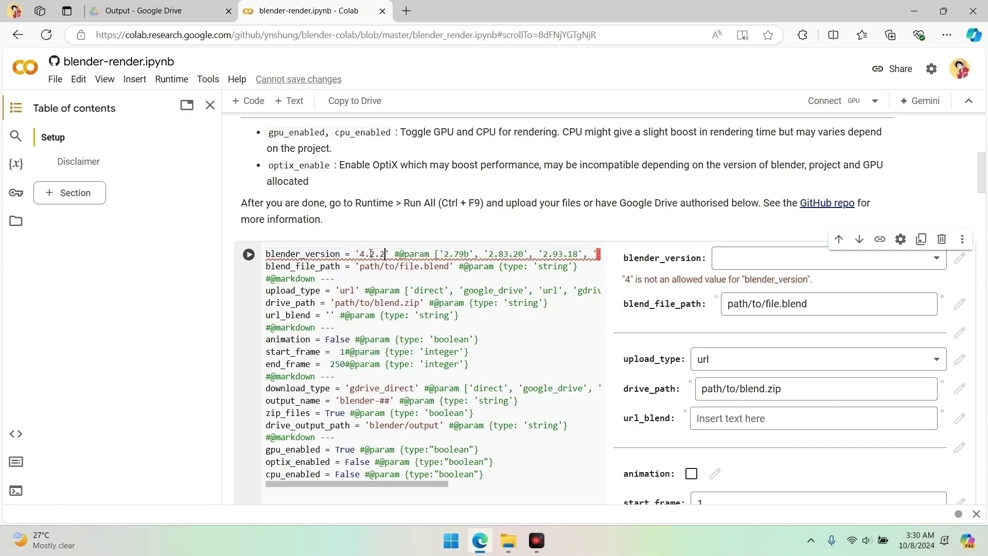
{"action": "left_click_drag", "start_coordinate": [407, 484], "coordinate": [529, 483]}
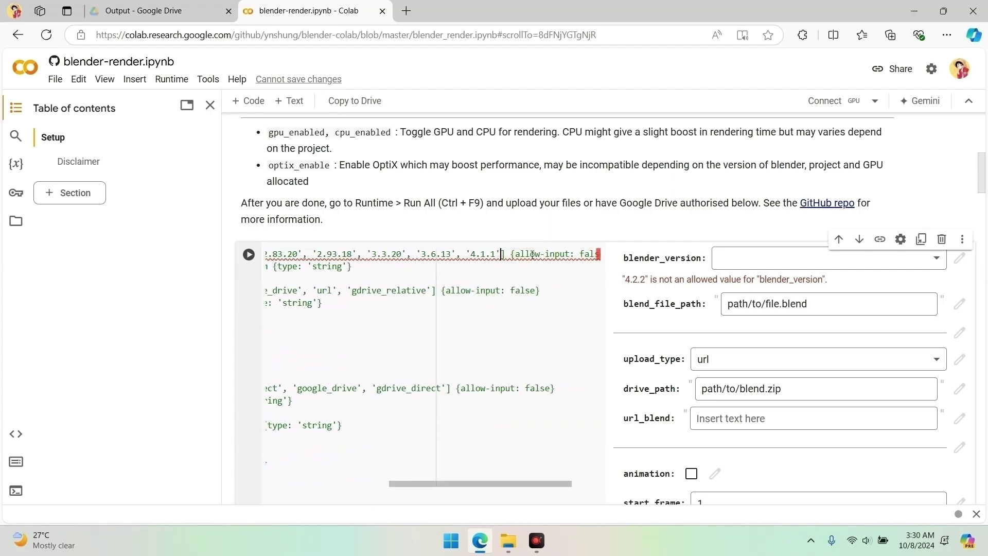
{"action": "mouse_move", "coordinate": [532, 254]}
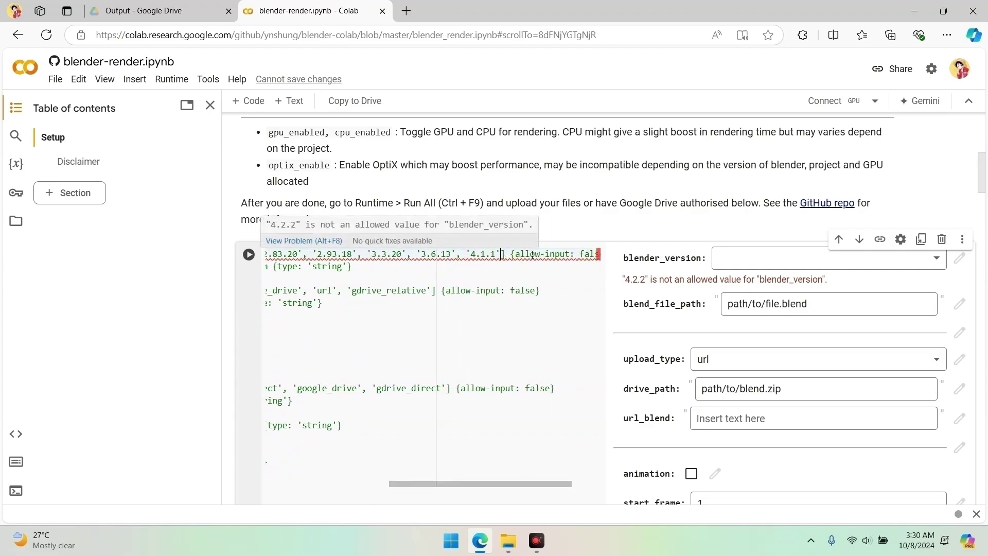
{"action": "type", "text": ","}
{"action": "type", "text": "'4.2.2"}
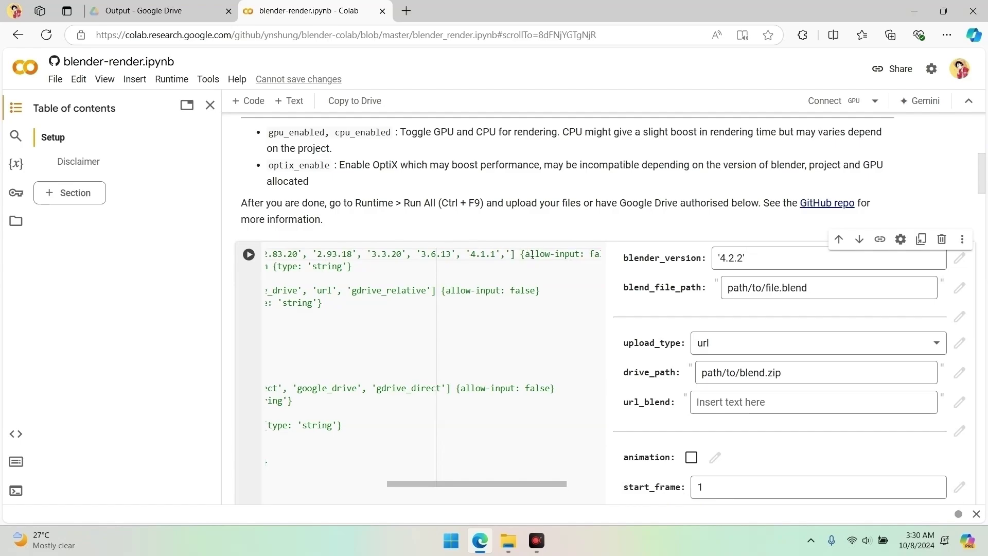
{"action": "type", "text": "'"}
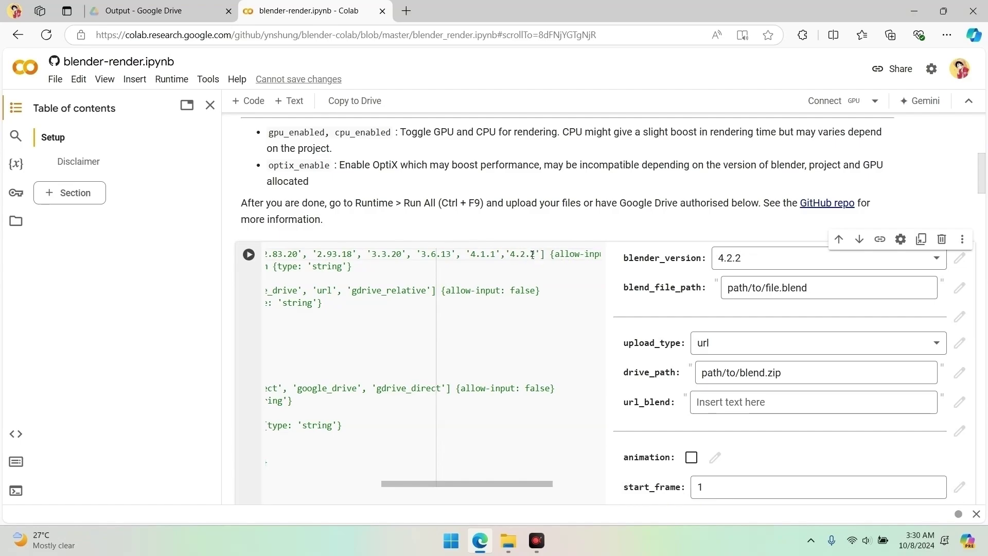
{"action": "left_click", "coordinate": [736, 257]}
{"action": "left_click", "coordinate": [754, 404]}
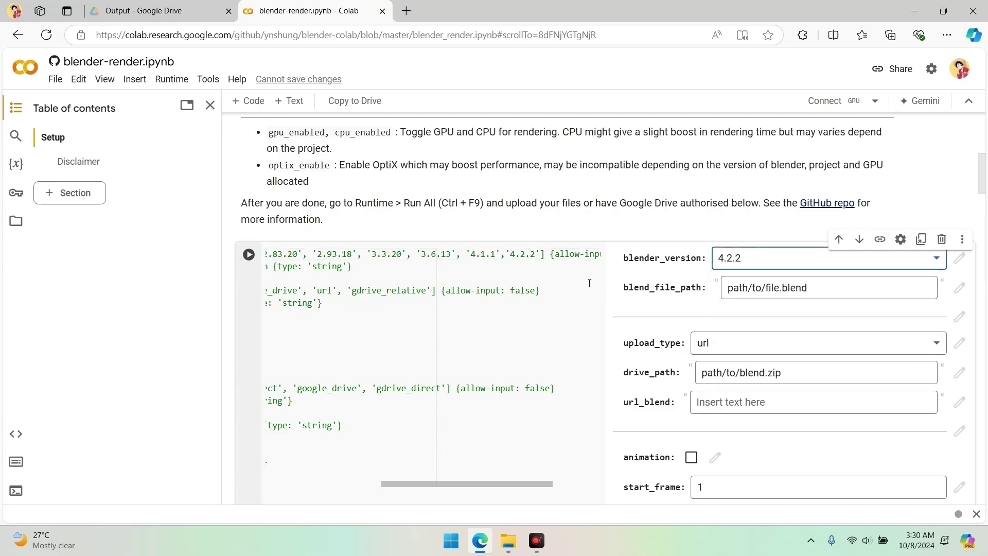
Step: Follow the Blender release archive link in the comment above blender_url_dict
{"action": "scroll", "coordinate": [589, 283], "scroll_direction": "down", "scroll_amount": 18}
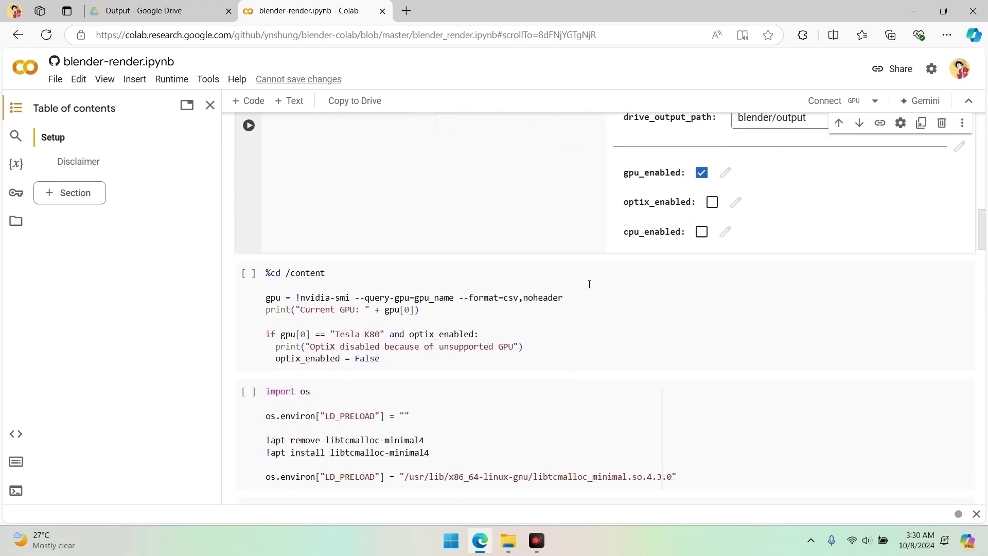
{"action": "scroll", "coordinate": [589, 285], "scroll_direction": "down", "scroll_amount": 6}
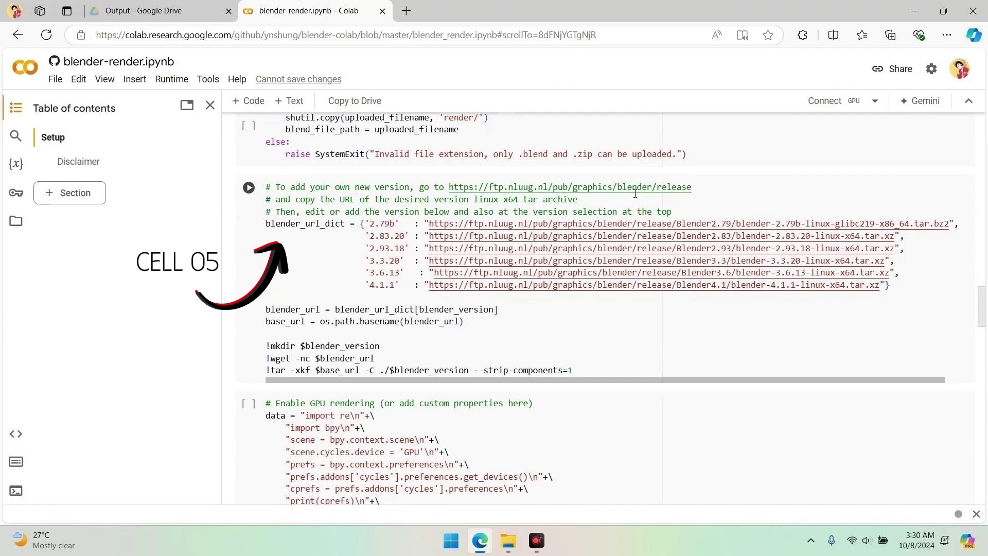
{"action": "left_click", "coordinate": [664, 187]}
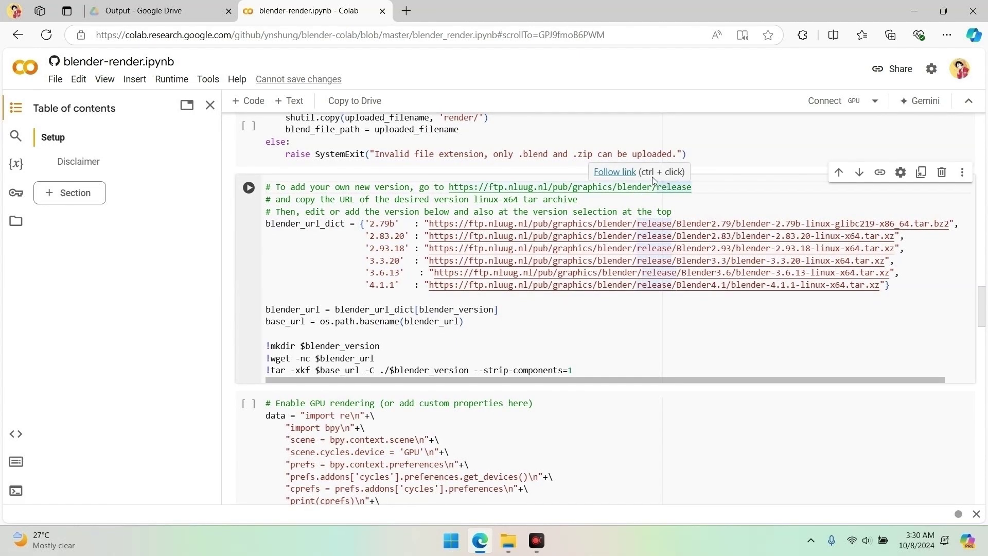
{"action": "left_click", "coordinate": [615, 172]}
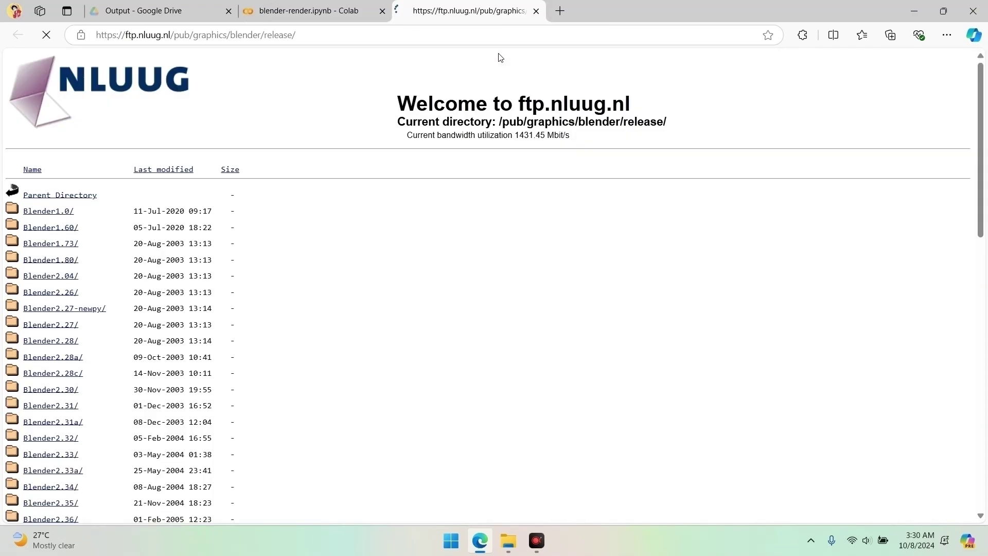
Step: Open the Blender4.2 release folder and copy the link address of blender-4.2.2-linux-x64.tar.xz
{"action": "scroll", "coordinate": [535, 194], "scroll_direction": "down", "scroll_amount": 14}
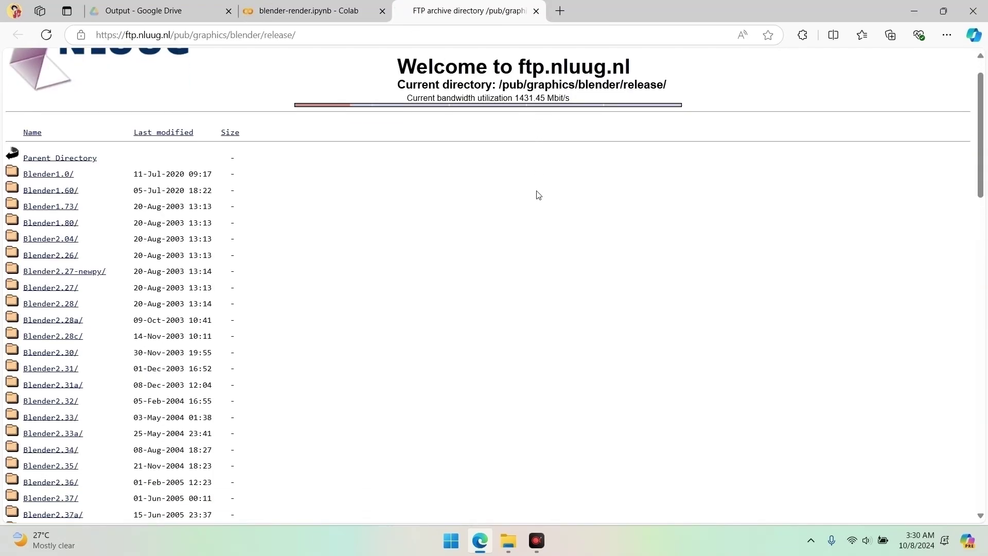
{"action": "scroll", "coordinate": [527, 205], "scroll_direction": "down", "scroll_amount": 10}
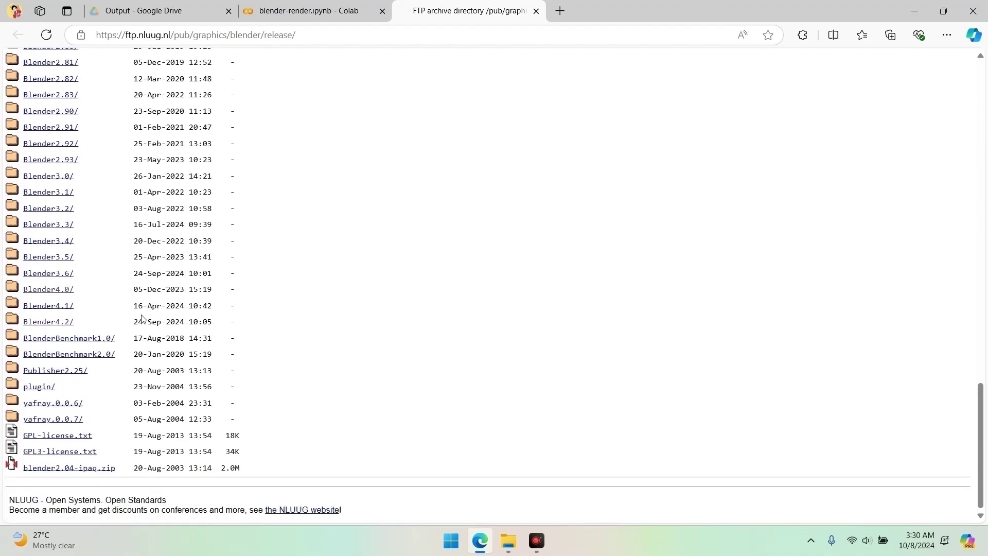
{"action": "left_click", "coordinate": [47, 322]}
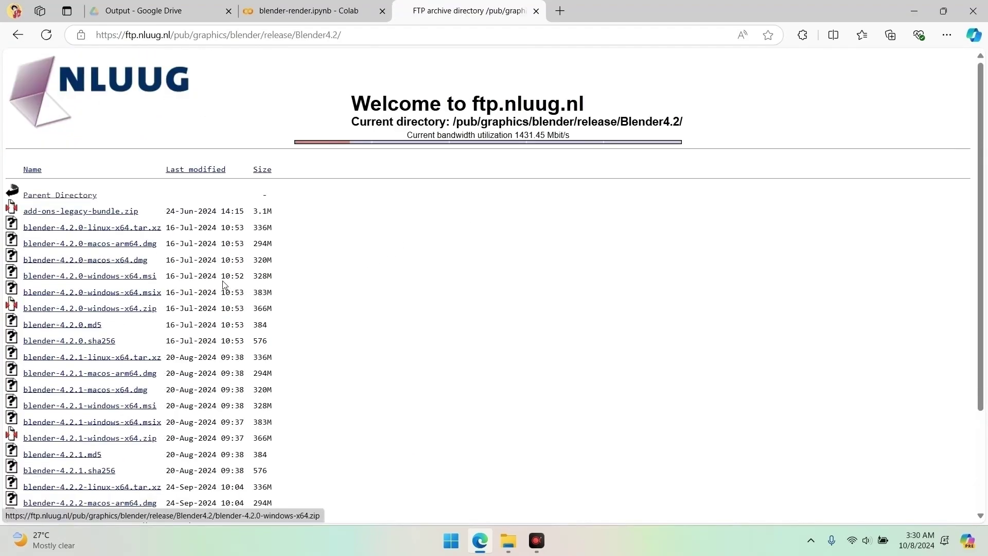
{"action": "scroll", "coordinate": [247, 274], "scroll_direction": "down", "scroll_amount": 3}
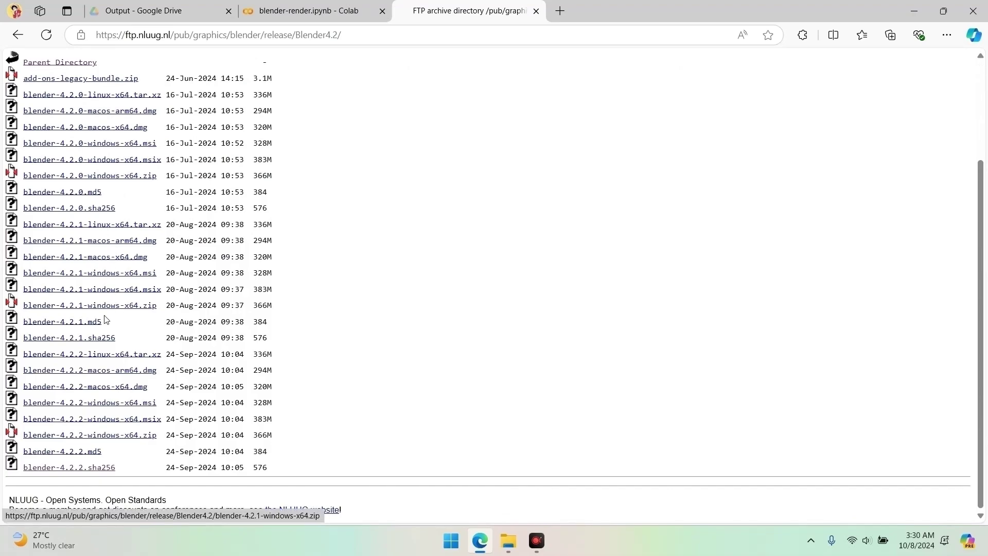
{"action": "right_click", "coordinate": [91, 357]}
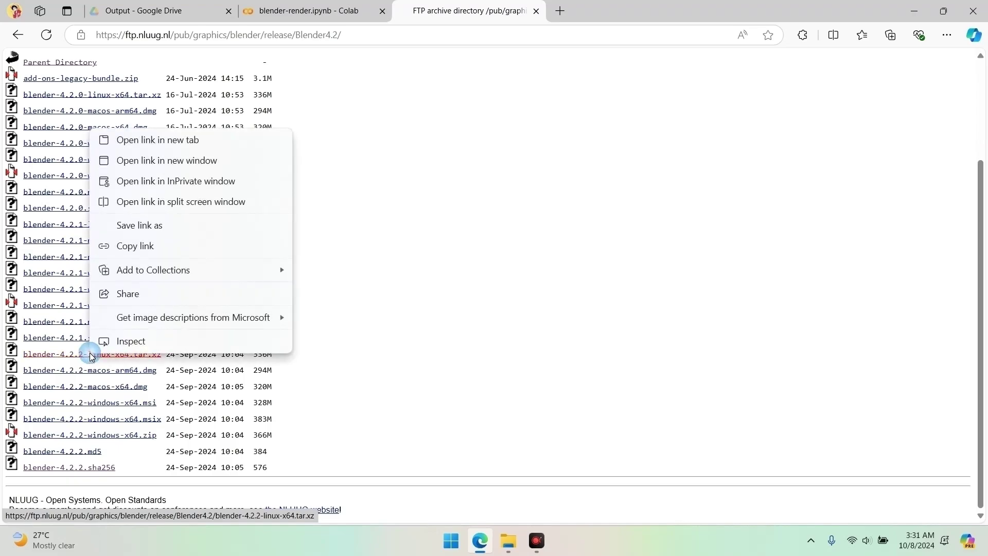
{"action": "left_click", "coordinate": [133, 248]}
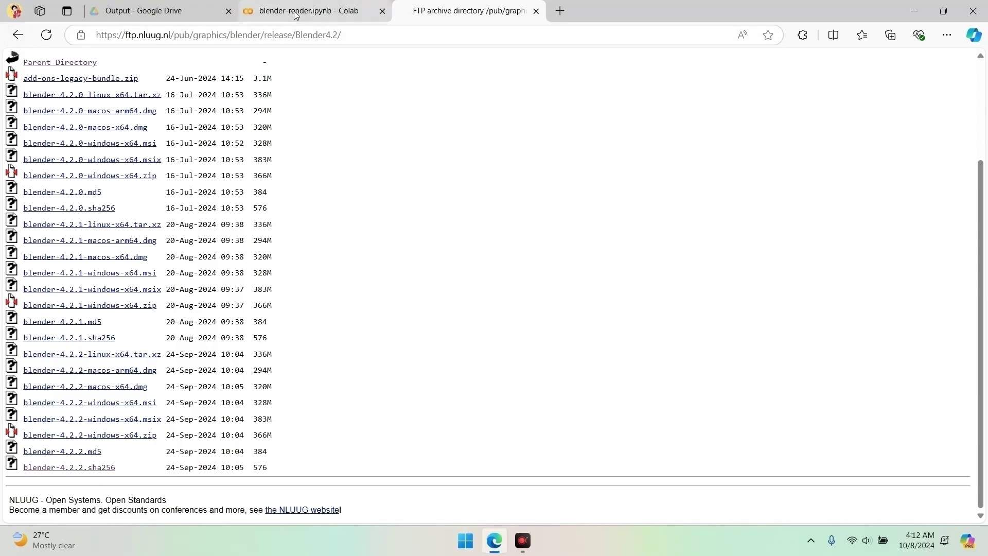
Step: Back in the Colab notebook, add a comma after the 4.1.1 entry of blender_url_dict and paste the copied URL on a new line
{"action": "left_click", "coordinate": [296, 13]}
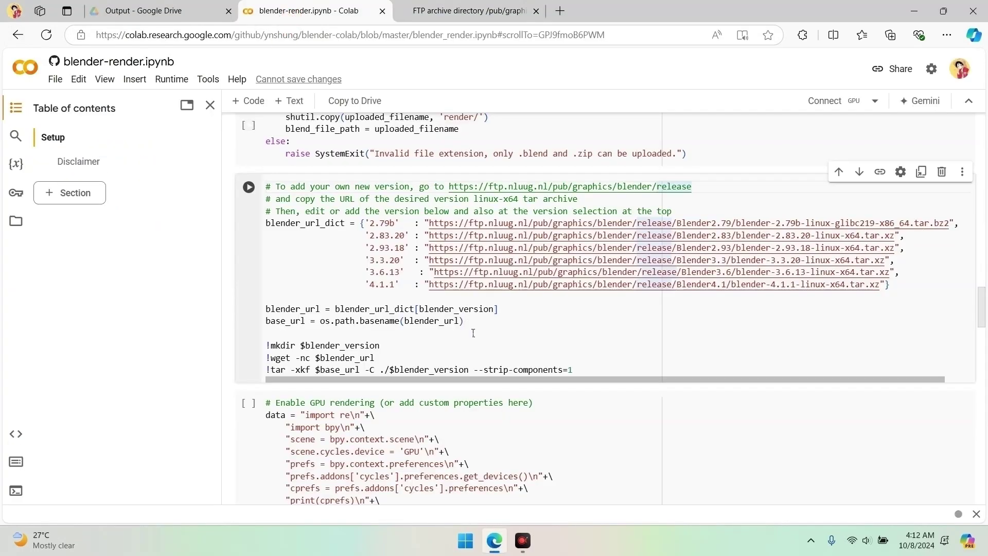
{"action": "left_click", "coordinate": [884, 285]}
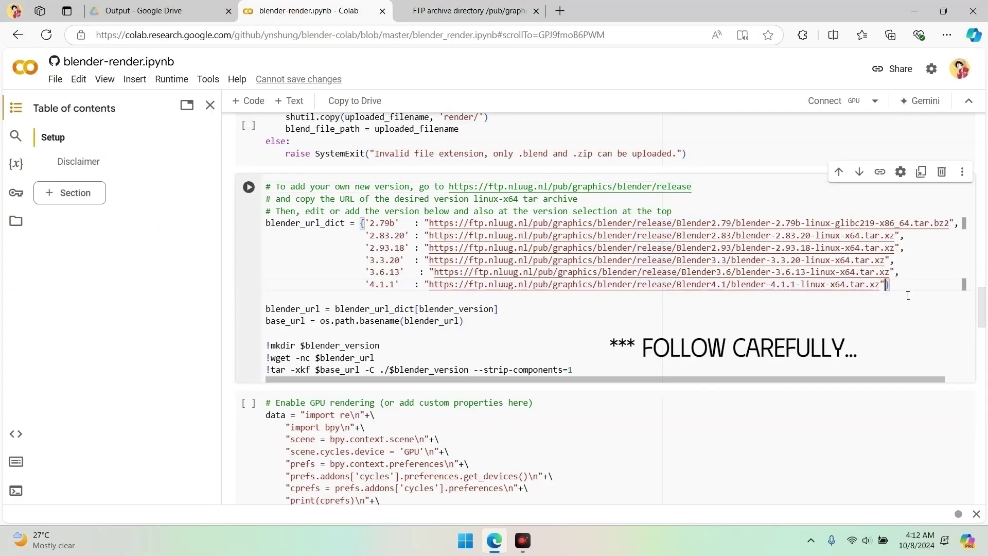
{"action": "type", "text": ","}
{"action": "key", "text": "Return"}
{"action": "type", "text": "https://ftp.nluug.nl/pub/graphics/blender/release/Blender4.2/blender-4.2.2-linux-x64.tar.xz"}
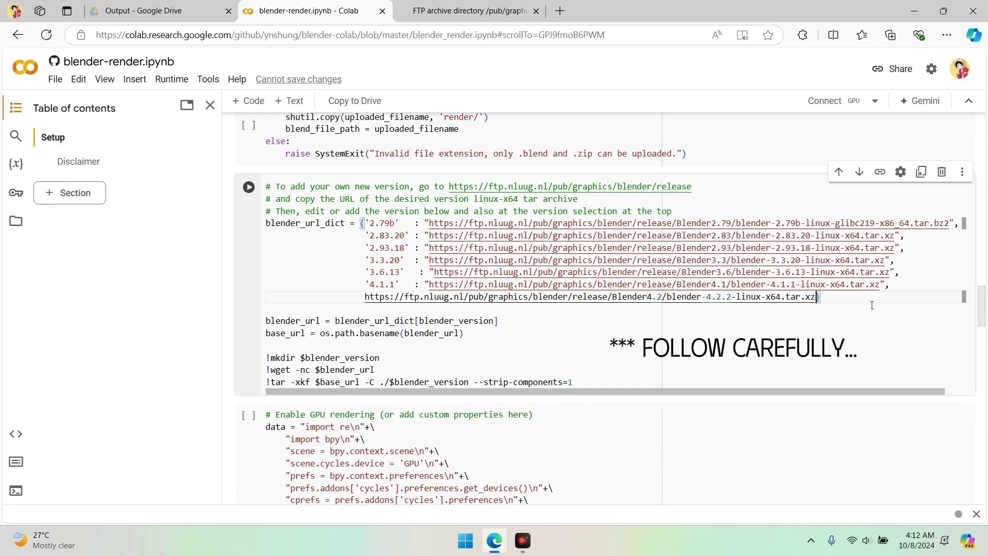
Step: Complete the new dictionary entry with the key '4.2.2', a colon and double quotes around the pasted URL
{"action": "left_click", "coordinate": [365, 297]}
{"action": "type", "text": "'4.2"}
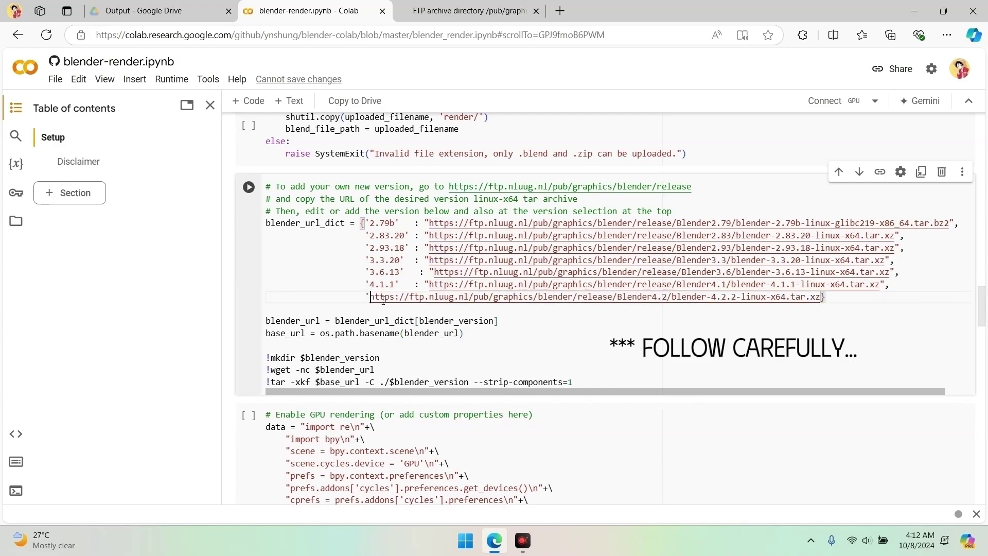
{"action": "type", "text": ".2'   "}
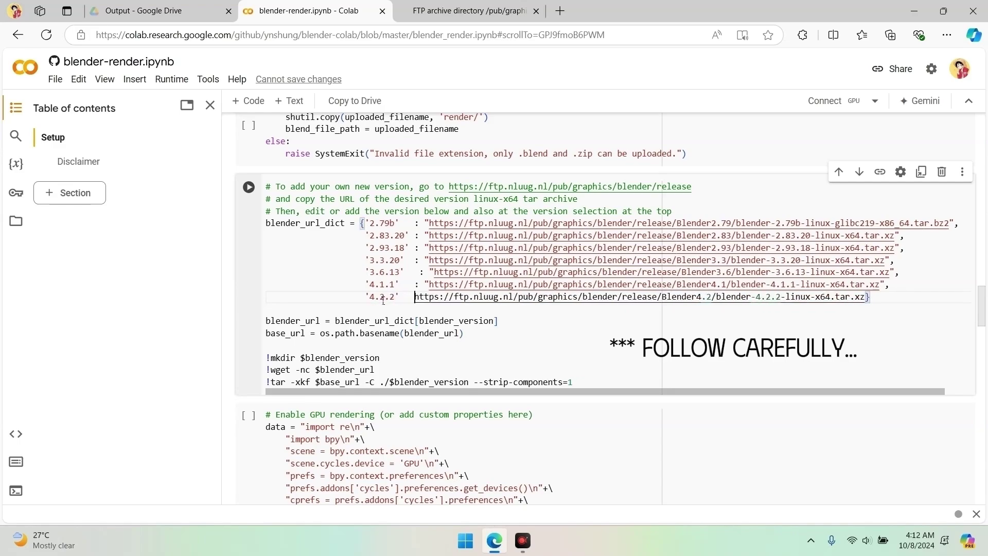
{"action": "type", "text": ": "}
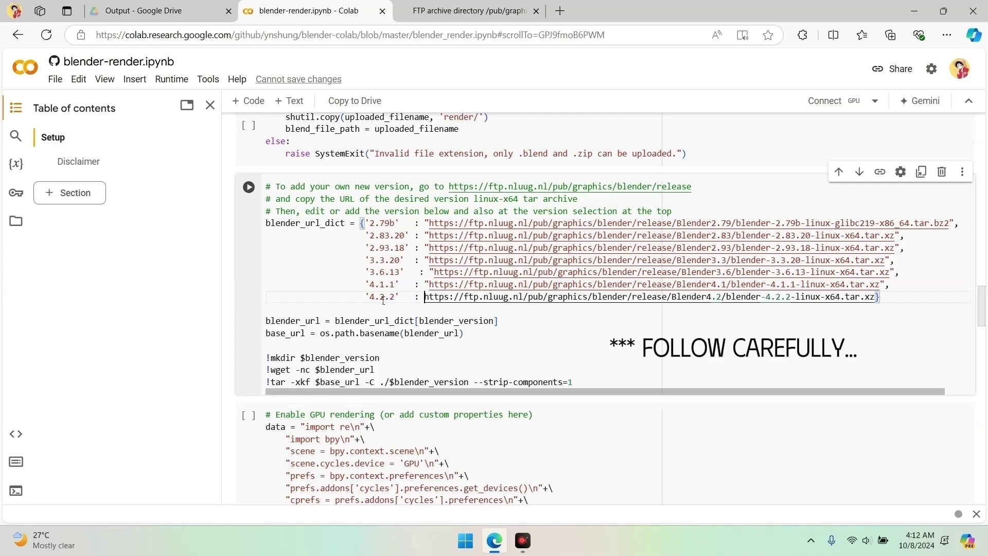
{"action": "type", "text": "\""}
{"action": "key", "text": "End"}
{"action": "type", "text": "\""}
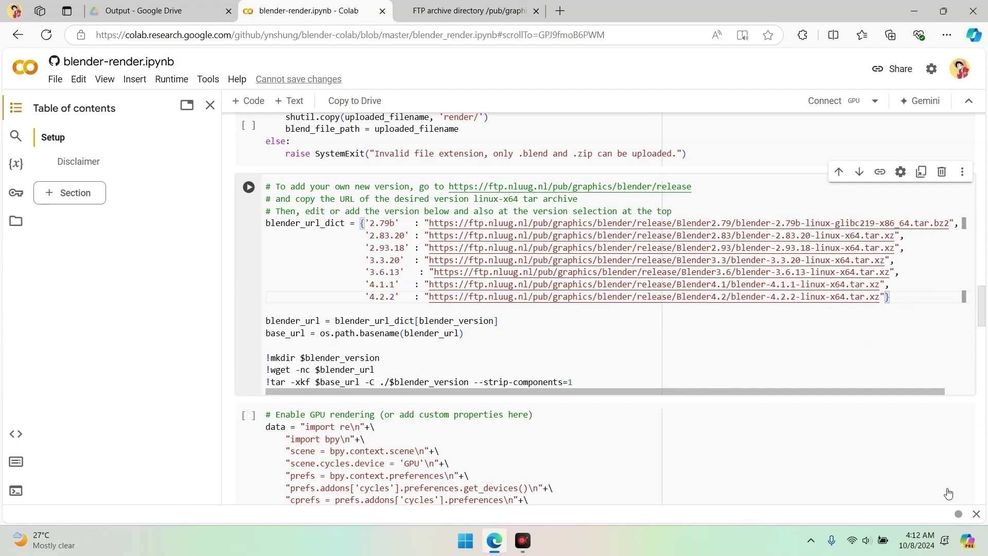
Step: Set upload_type to google_drive in the notebook's setup form
{"action": "scroll", "coordinate": [761, 383], "scroll_direction": "up", "scroll_amount": 15}
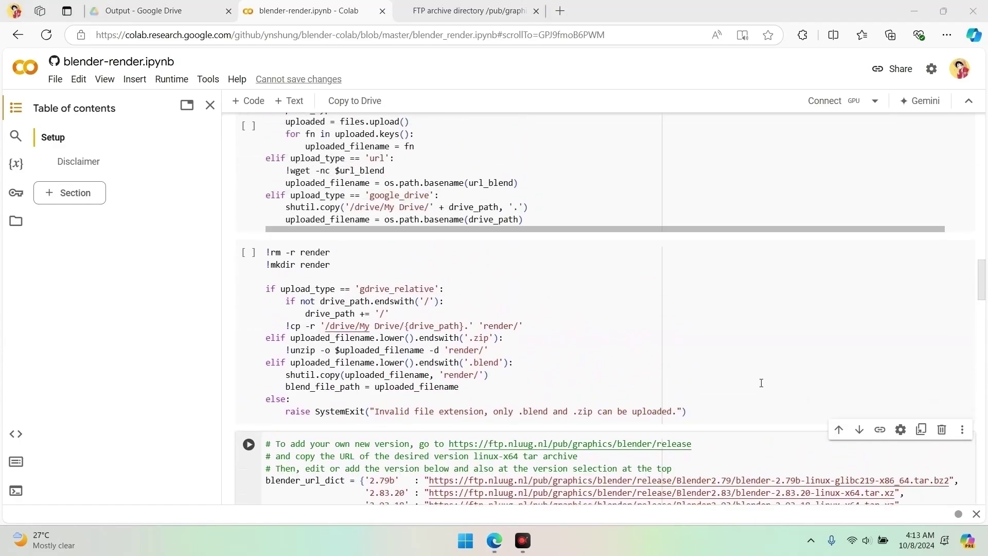
{"action": "scroll", "coordinate": [761, 383], "scroll_direction": "up", "scroll_amount": 12}
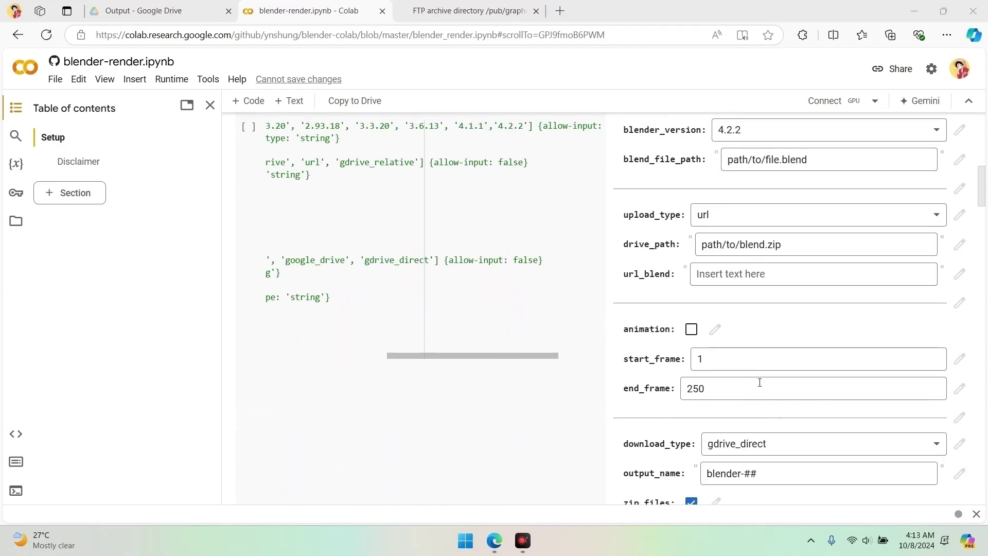
{"action": "scroll", "coordinate": [741, 277], "scroll_direction": "down", "scroll_amount": 2}
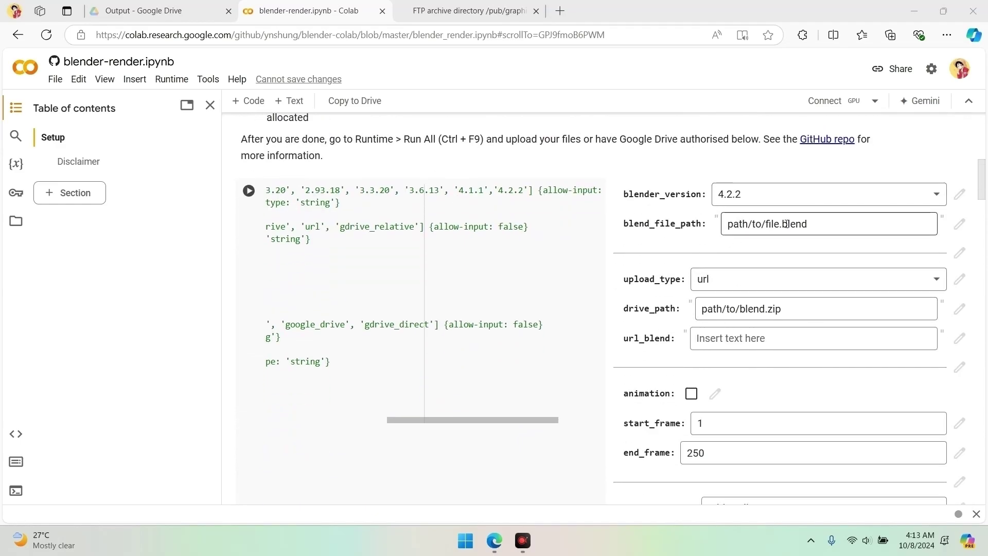
{"action": "scroll", "coordinate": [743, 234], "scroll_direction": "down", "scroll_amount": 2}
{"action": "left_click", "coordinate": [743, 214]}
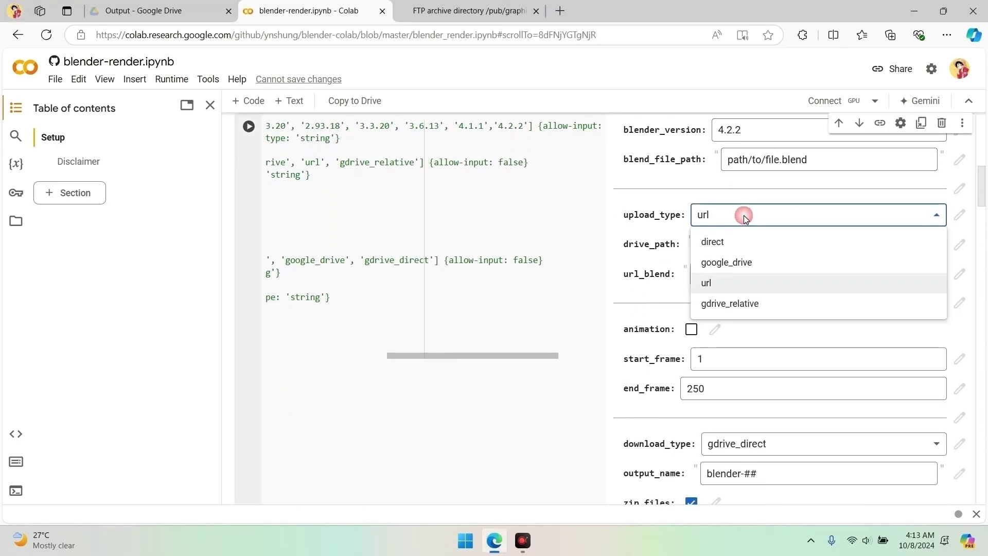
{"action": "left_click", "coordinate": [700, 261]}
Step: Set drive_path to sword fish.blend, copying the exact file name from the file's rename dialog in Google Drive
{"action": "scroll", "coordinate": [753, 233], "scroll_direction": "down", "scroll_amount": 3}
{"action": "scroll", "coordinate": [753, 232], "scroll_direction": "up", "scroll_amount": 3}
{"action": "left_click", "coordinate": [786, 247]}
{"action": "left_click_drag", "start_coordinate": [785, 247], "coordinate": [702, 244]}
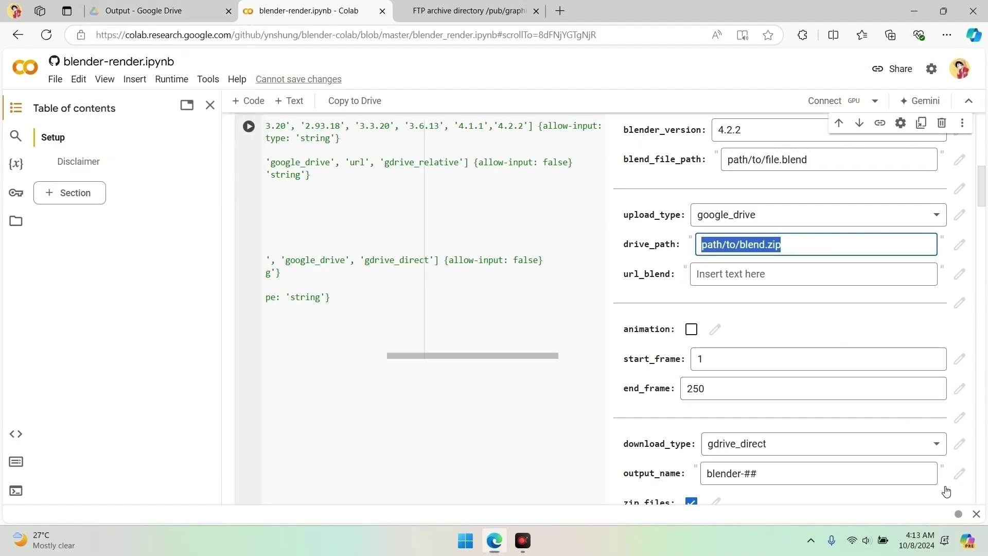
{"action": "left_click", "coordinate": [170, 12]}
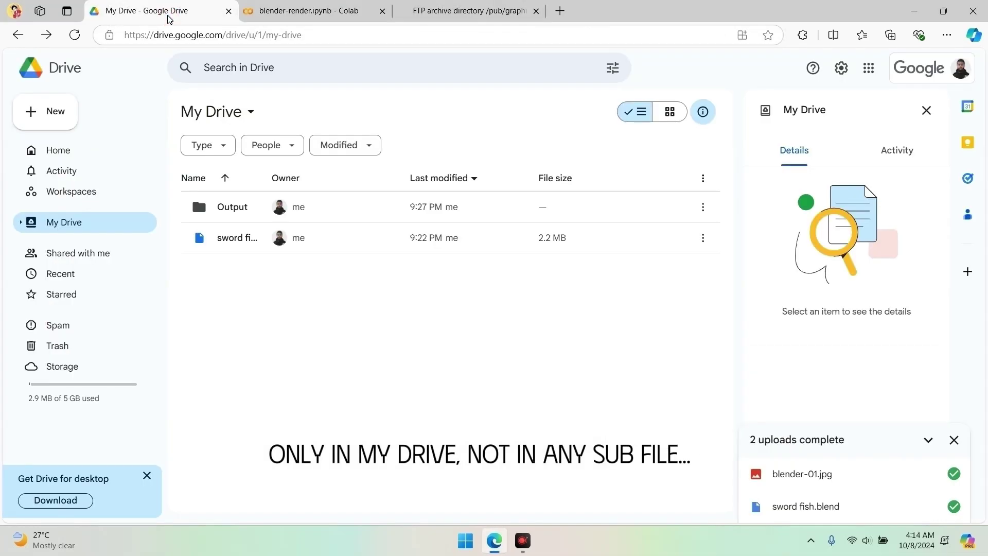
{"action": "right_click", "coordinate": [237, 237]}
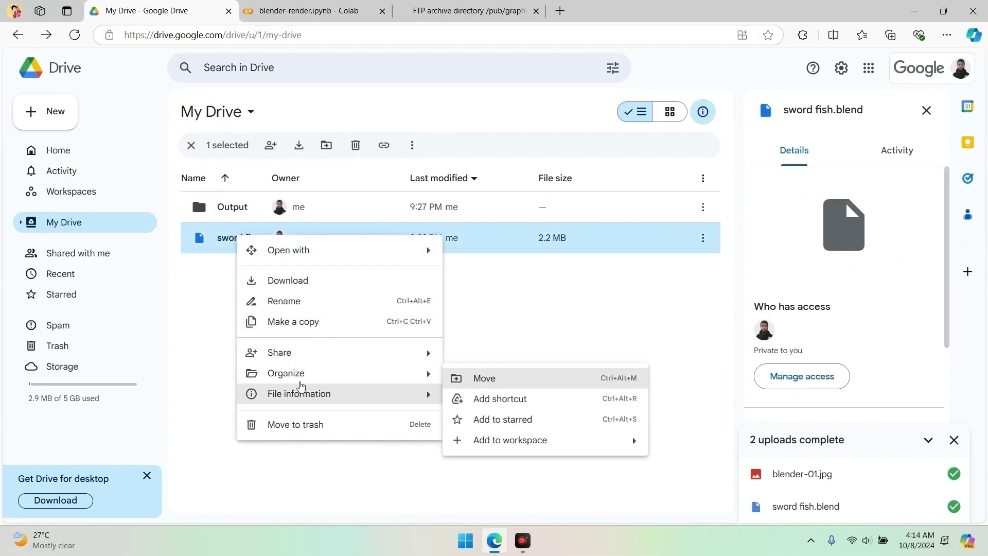
{"action": "left_click", "coordinate": [288, 302]}
{"action": "left_click_drag", "start_coordinate": [465, 282], "coordinate": [393, 282]}
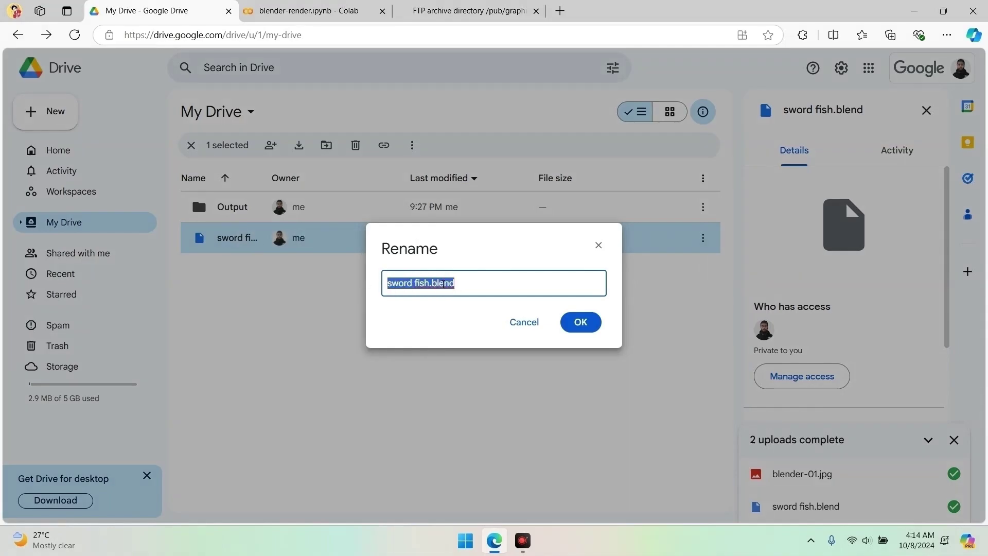
{"action": "left_click", "coordinate": [524, 322]}
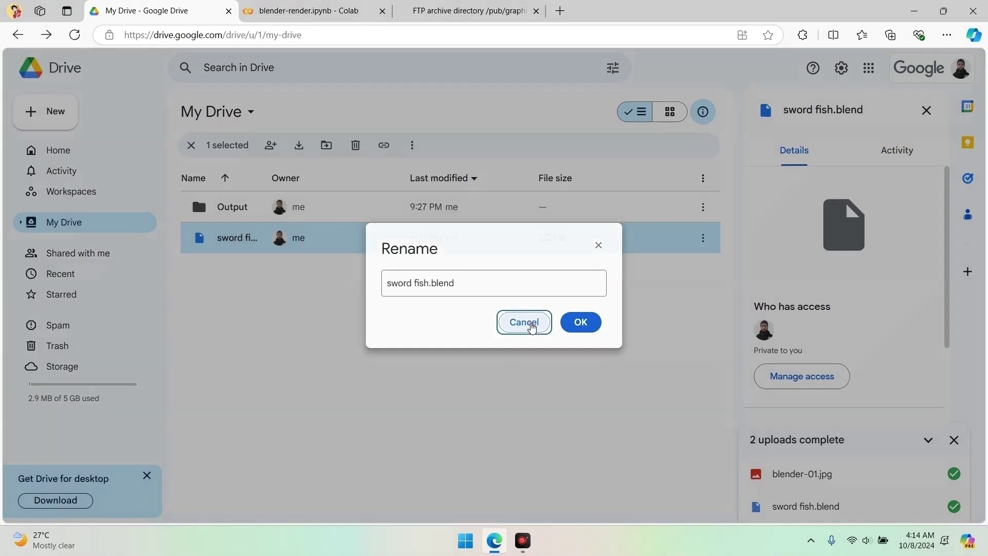
{"action": "left_click", "coordinate": [315, 9]}
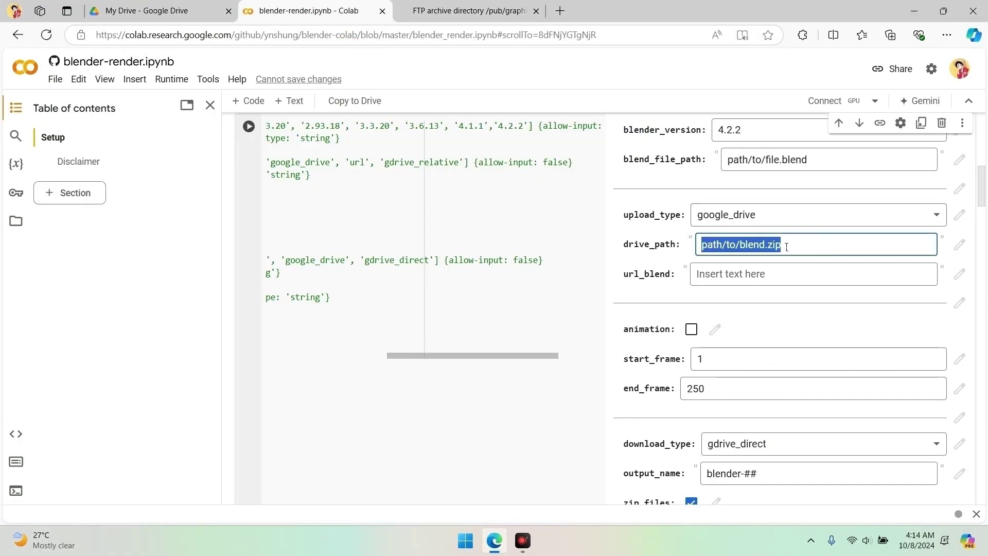
{"action": "type", "text": "sword fish.blend"}
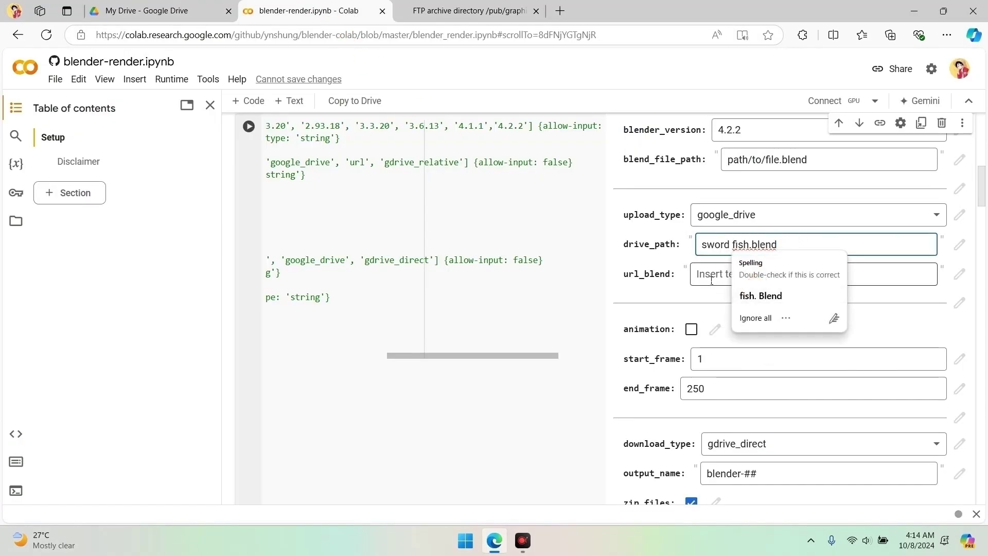
Step: Copy the share link of sword fish.blend in Google Drive and paste it into url_blend in the Colab notebook
{"action": "left_click", "coordinate": [712, 276]}
{"action": "left_click", "coordinate": [154, 10]}
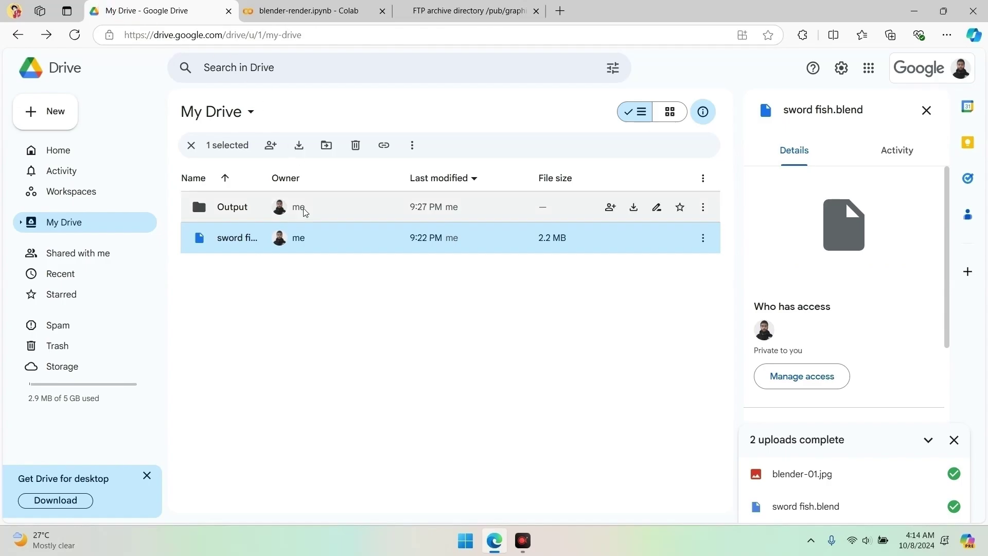
{"action": "right_click", "coordinate": [311, 240]}
{"action": "mouse_move", "coordinate": [503, 358]}
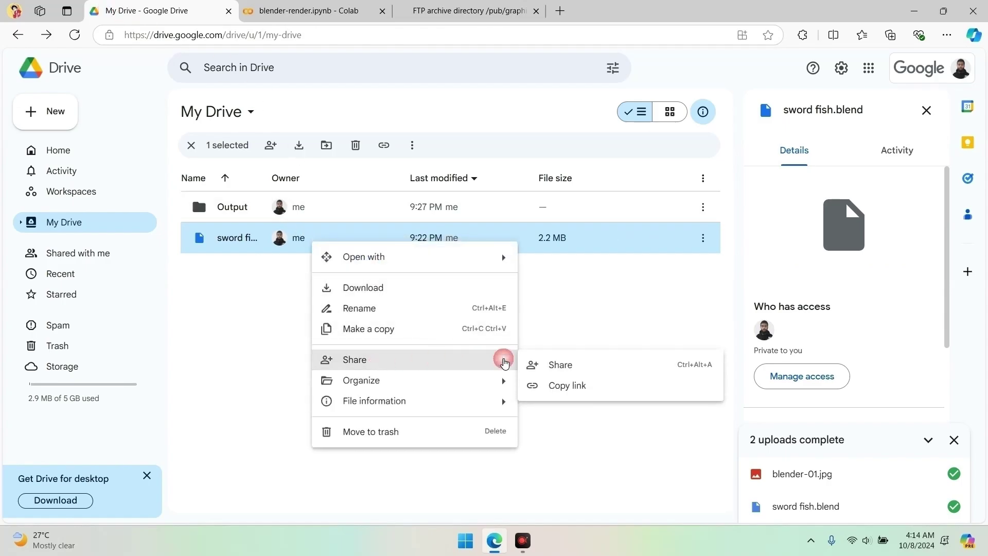
{"action": "left_click", "coordinate": [558, 387]}
{"action": "left_click", "coordinate": [309, 10]}
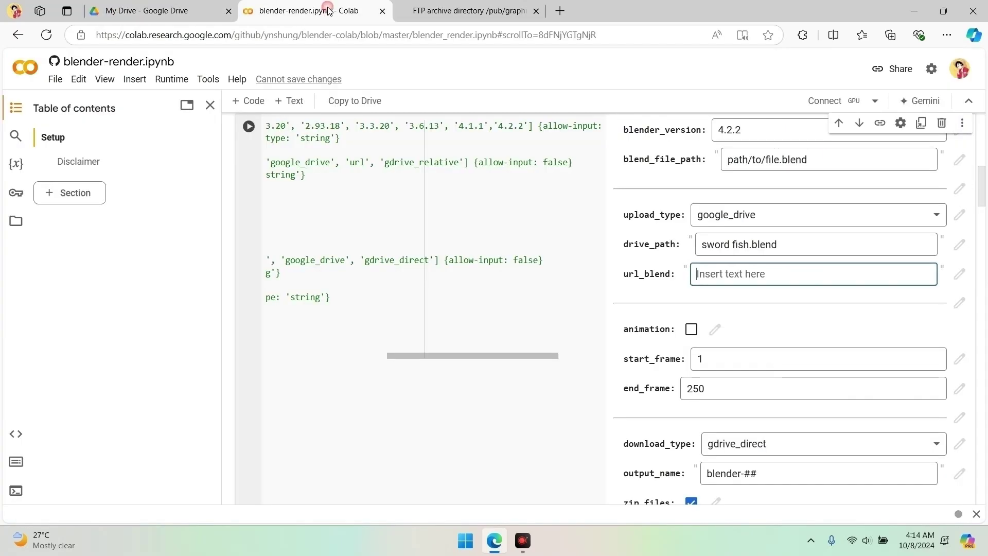
{"action": "key", "text": "ctrl+v"}
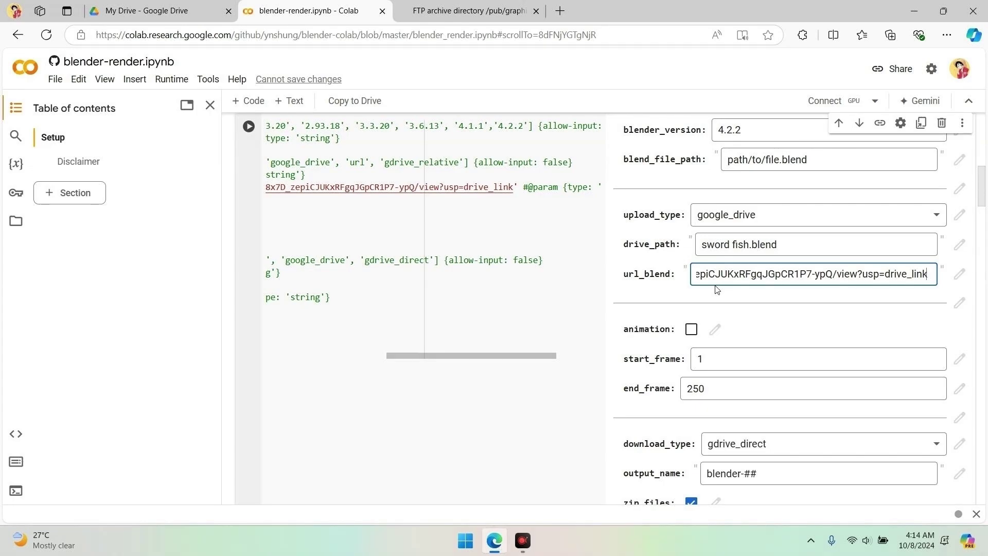
Step: Set end_frame to 1 in the notebook's setup form
{"action": "scroll", "coordinate": [717, 290], "scroll_direction": "down", "scroll_amount": 1}
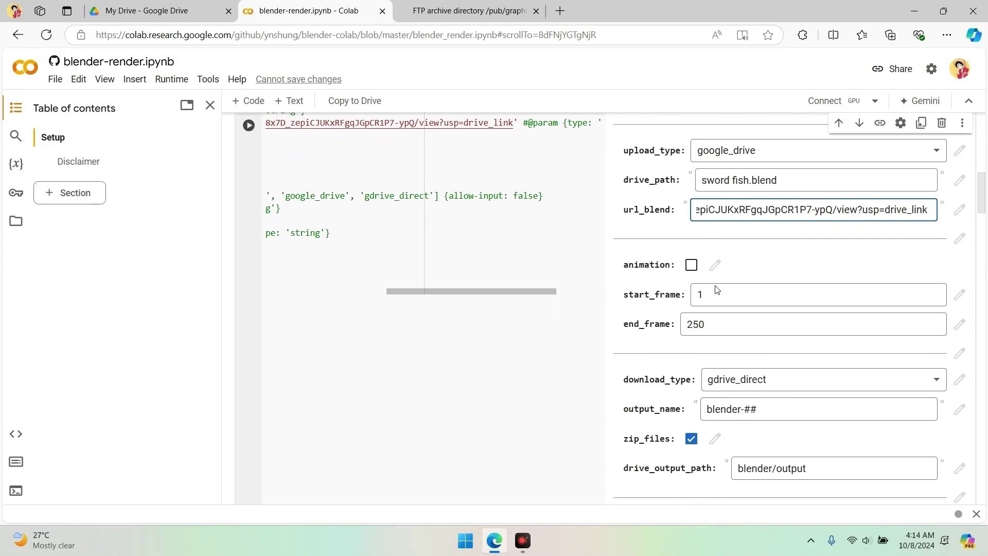
{"action": "left_click", "coordinate": [691, 266]}
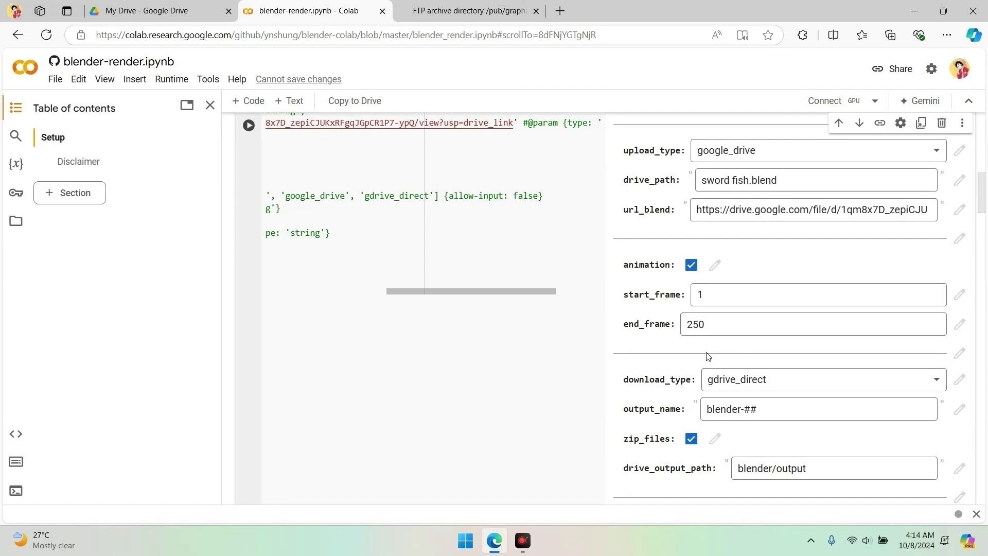
{"action": "left_click", "coordinate": [690, 265]}
{"action": "left_click", "coordinate": [717, 326]}
{"action": "left_click_drag", "start_coordinate": [716, 326], "coordinate": [681, 325]}
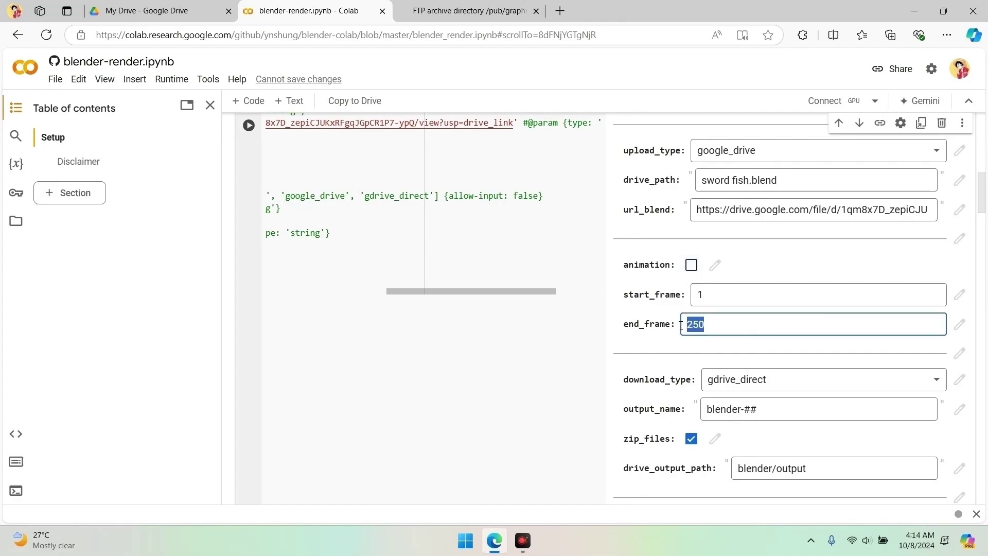
{"action": "type", "text": "1"}
{"action": "left_click", "coordinate": [702, 343]}
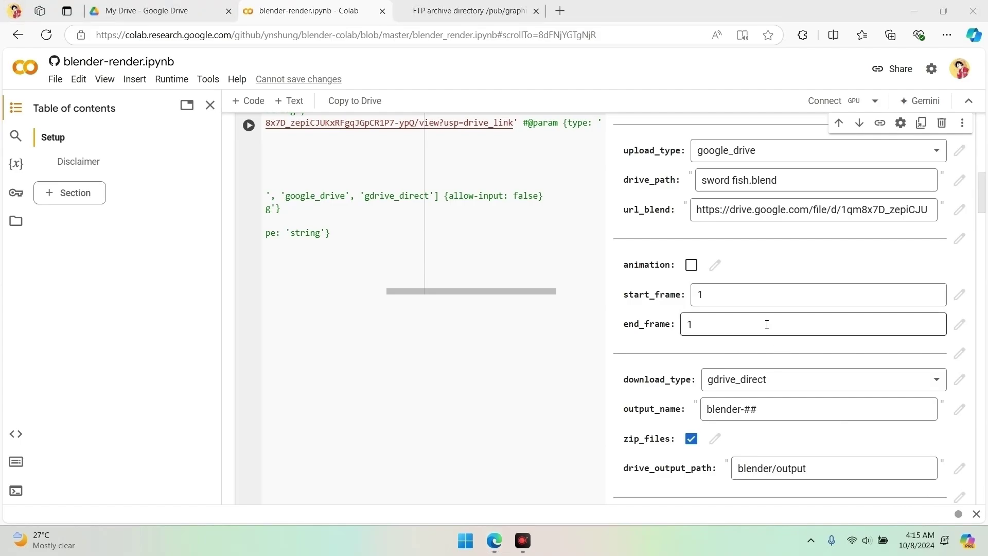
Step: Set download_type to google_drive and disable zip_files
{"action": "scroll", "coordinate": [749, 366], "scroll_direction": "down", "scroll_amount": 3}
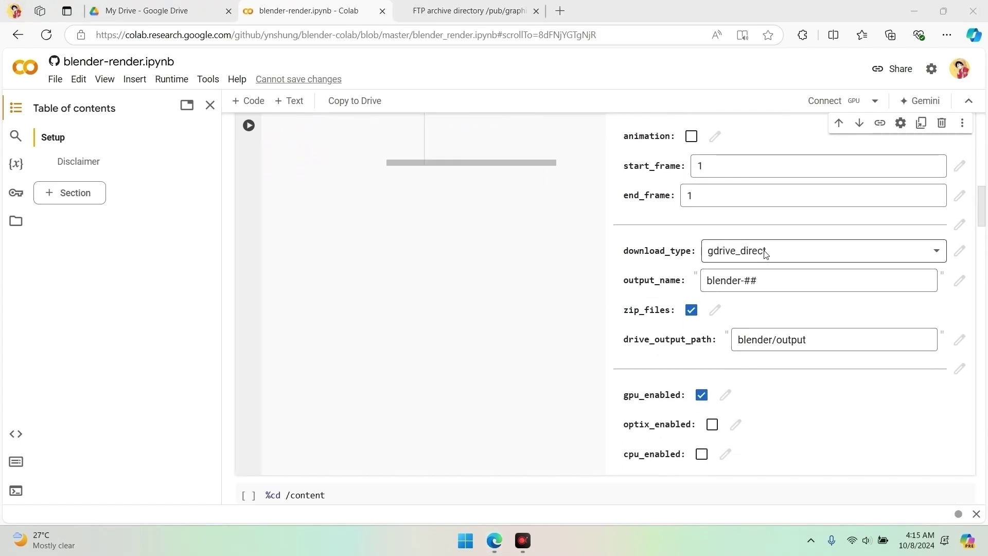
{"action": "left_click", "coordinate": [765, 253]}
{"action": "left_click", "coordinate": [737, 302]}
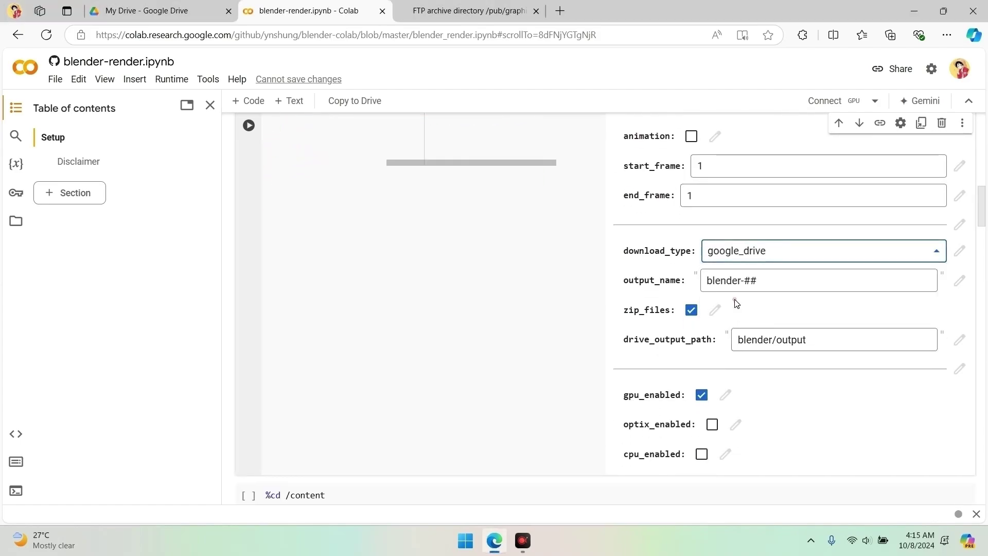
{"action": "scroll", "coordinate": [759, 260], "scroll_direction": "down", "scroll_amount": 1}
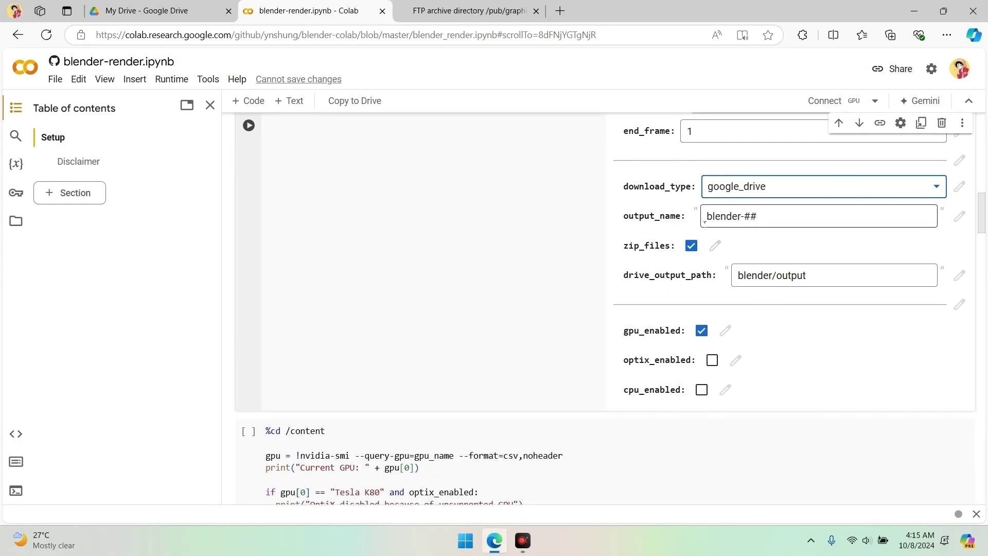
{"action": "left_click", "coordinate": [691, 245]}
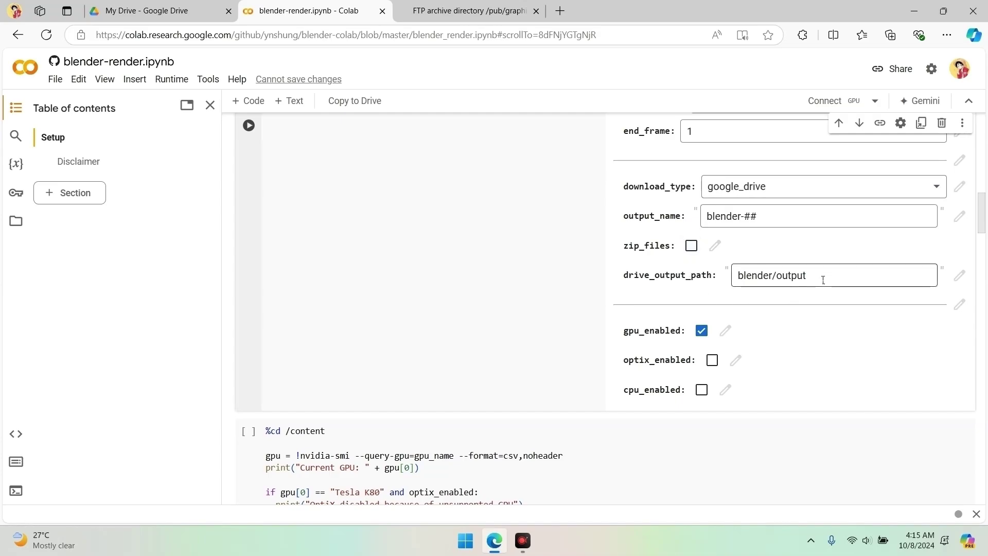
Step: Set drive_output_path to Output, after checking the folder's name in Google Drive
{"action": "left_click_drag", "start_coordinate": [823, 280], "coordinate": [736, 276]}
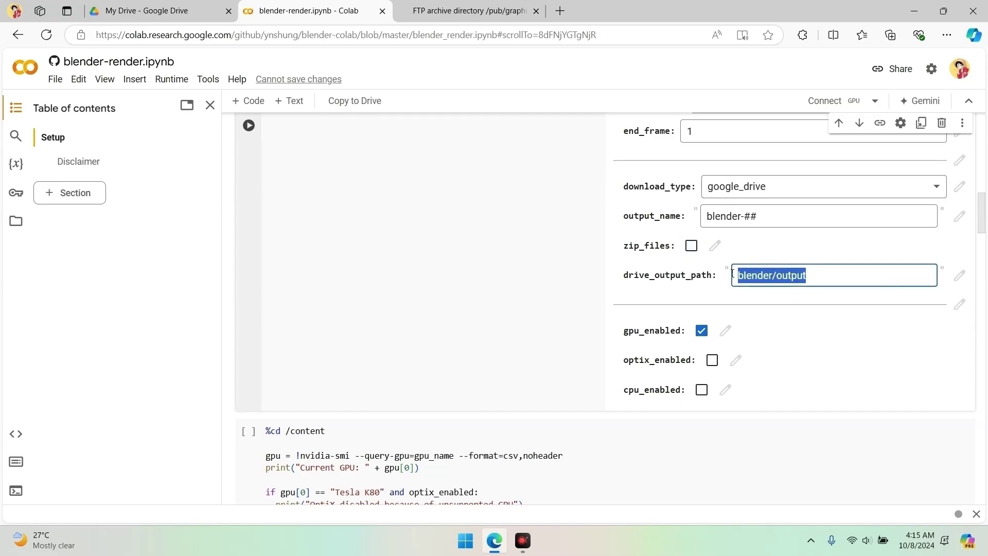
{"action": "left_click", "coordinate": [200, 13]}
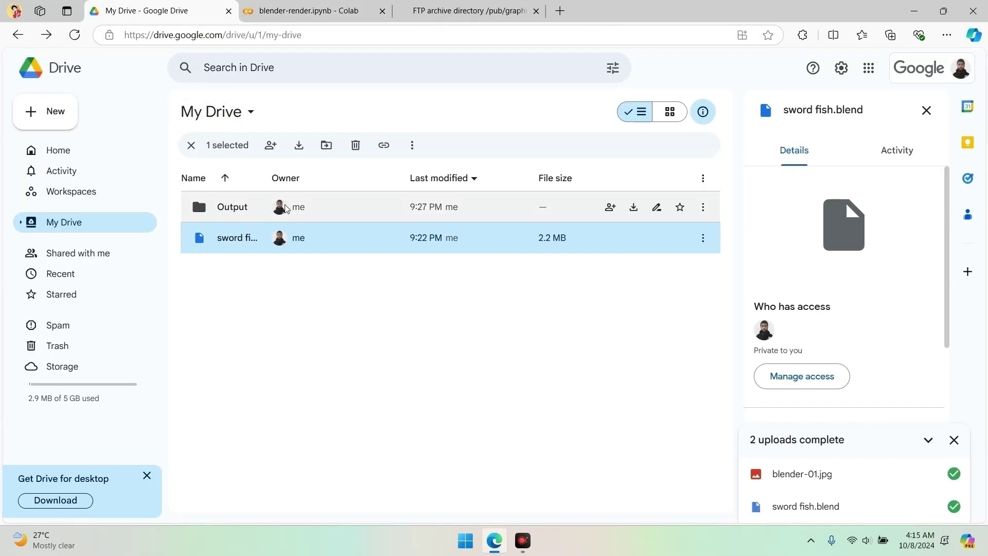
{"action": "left_click", "coordinate": [300, 16]}
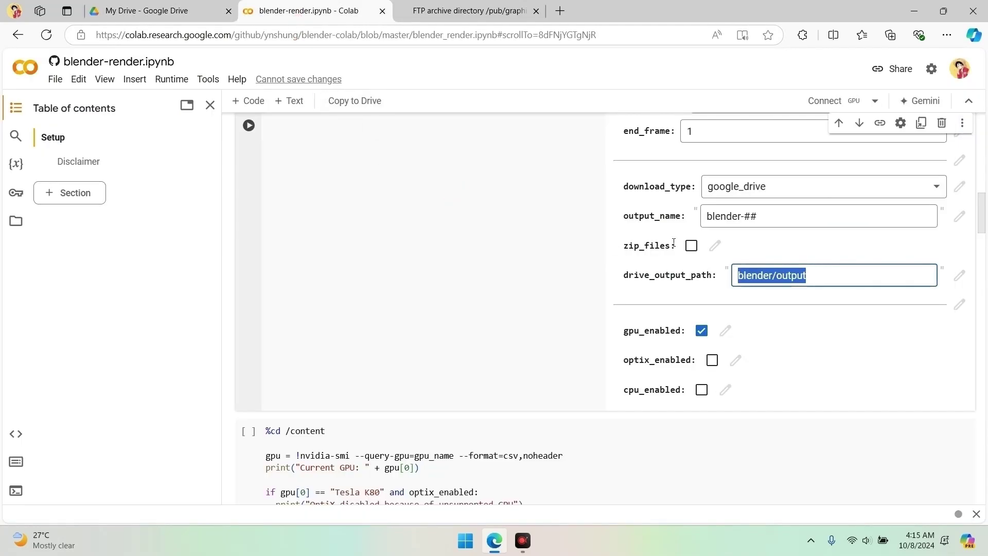
{"action": "type", "text": "O"}
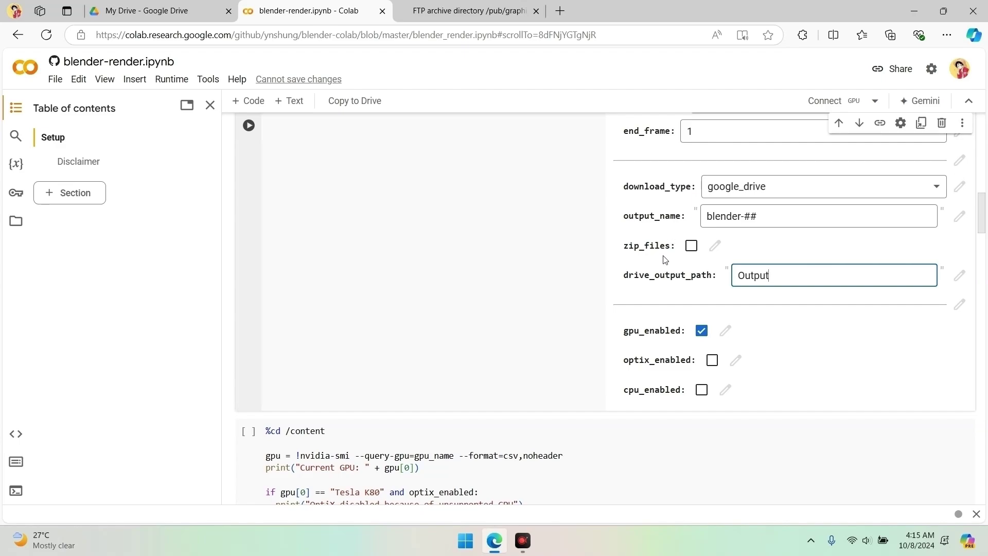
{"action": "left_click", "coordinate": [787, 301]}
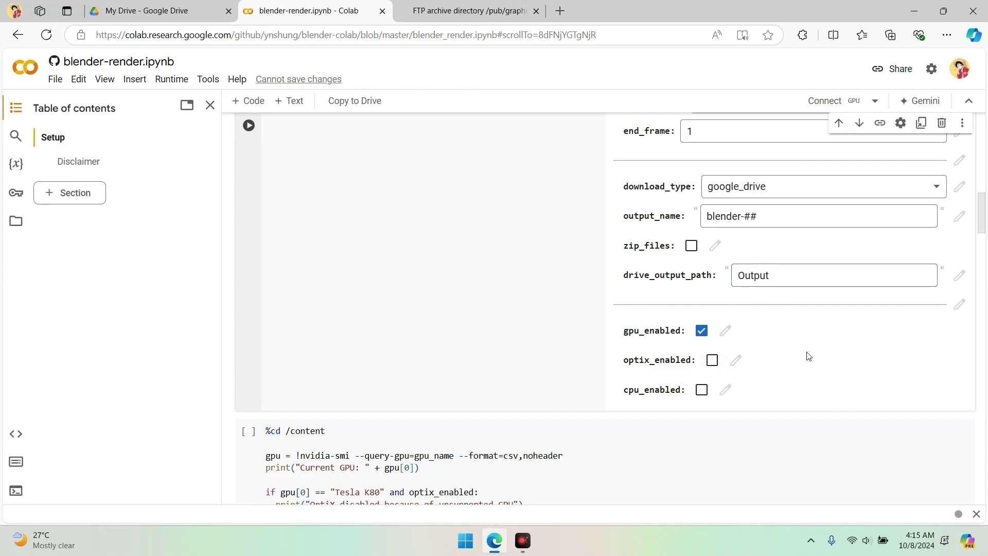
{"action": "left_click", "coordinate": [701, 331]}
{"action": "left_click", "coordinate": [701, 331]}
{"action": "scroll", "coordinate": [672, 340], "scroll_direction": "down", "scroll_amount": 1}
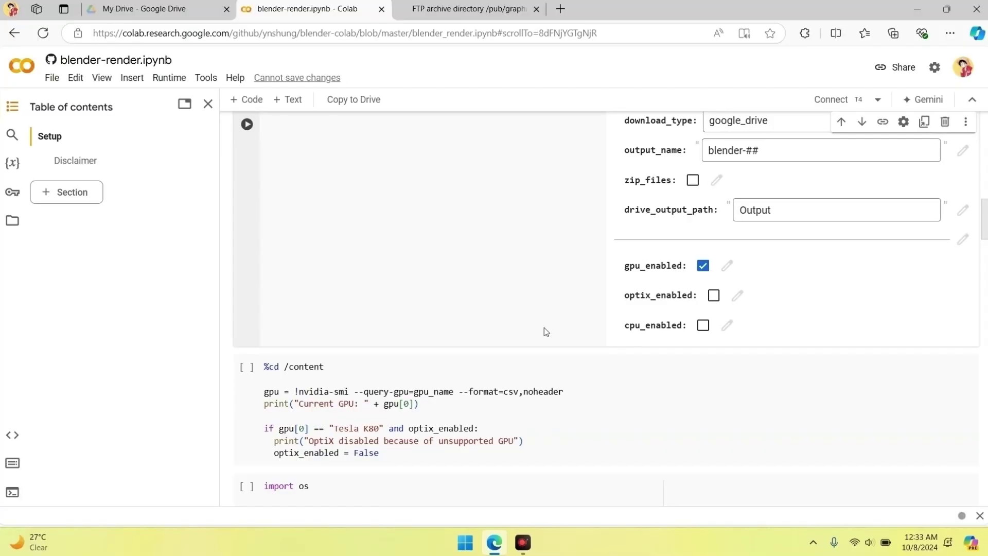
{"action": "scroll", "coordinate": [440, 321], "scroll_direction": "up", "scroll_amount": 10}
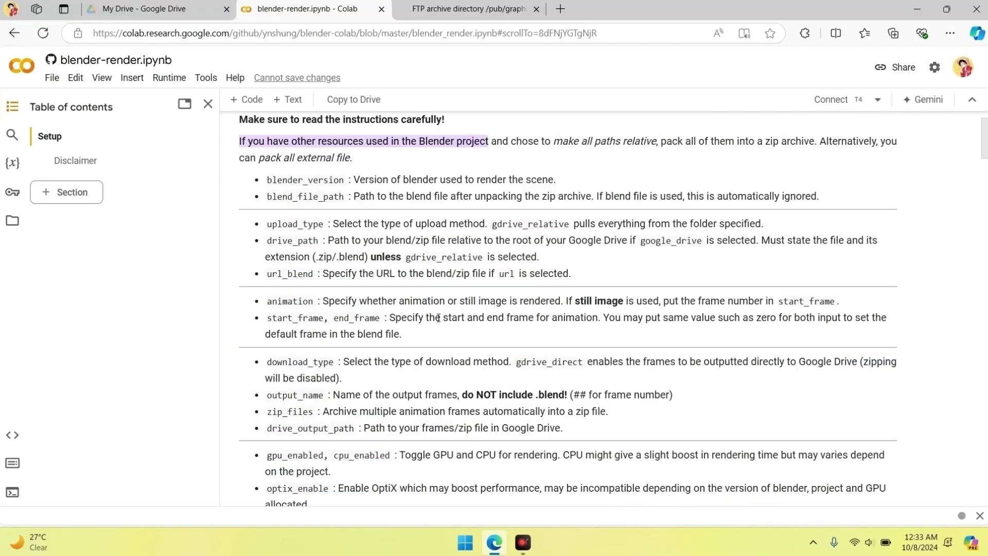
{"action": "scroll", "coordinate": [438, 318], "scroll_direction": "up", "scroll_amount": 1}
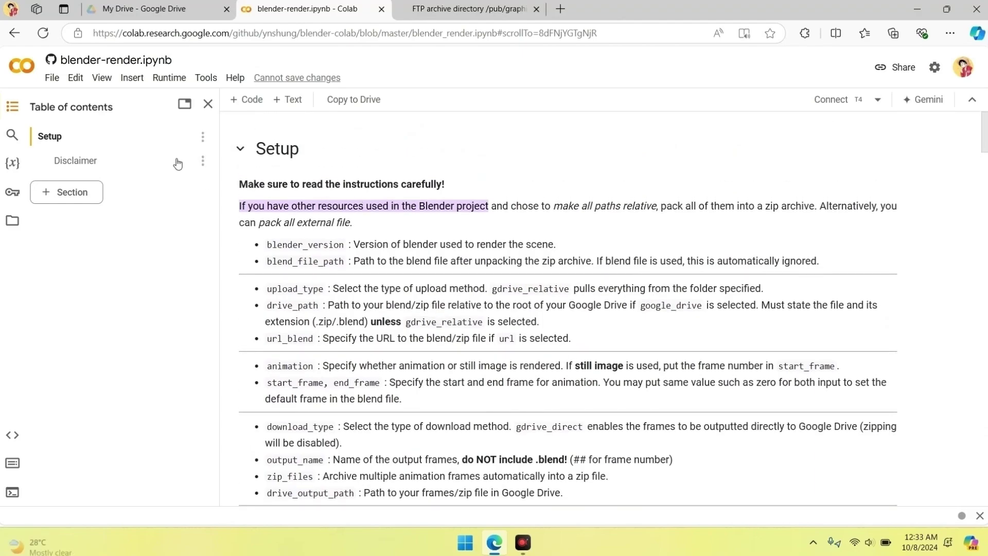
{"action": "left_click", "coordinate": [163, 80]}
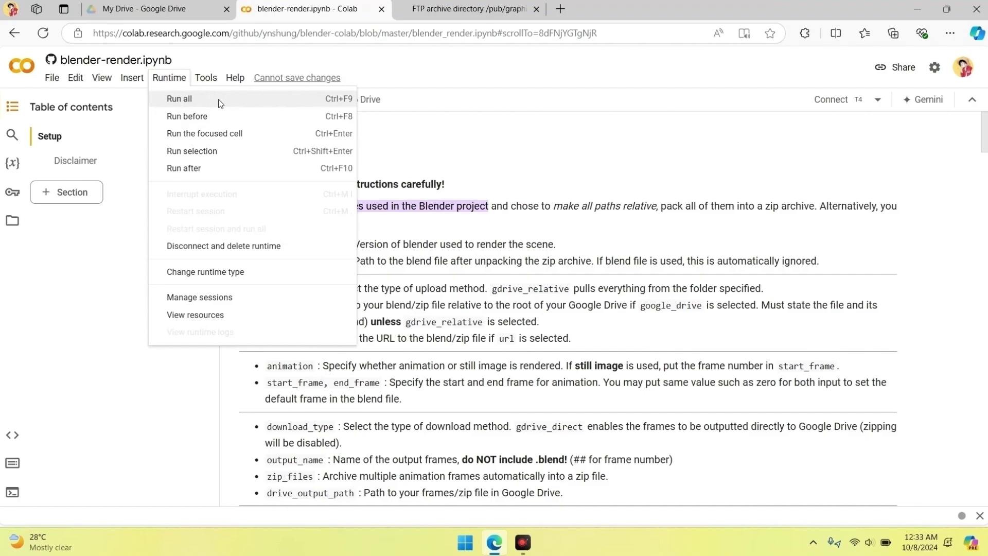
{"action": "left_click", "coordinate": [273, 241]}
Step: Run the setup cell with the blender_version parameters and accept running a notebook not authored by Google
{"action": "scroll", "coordinate": [273, 241], "scroll_direction": "down", "scroll_amount": 1}
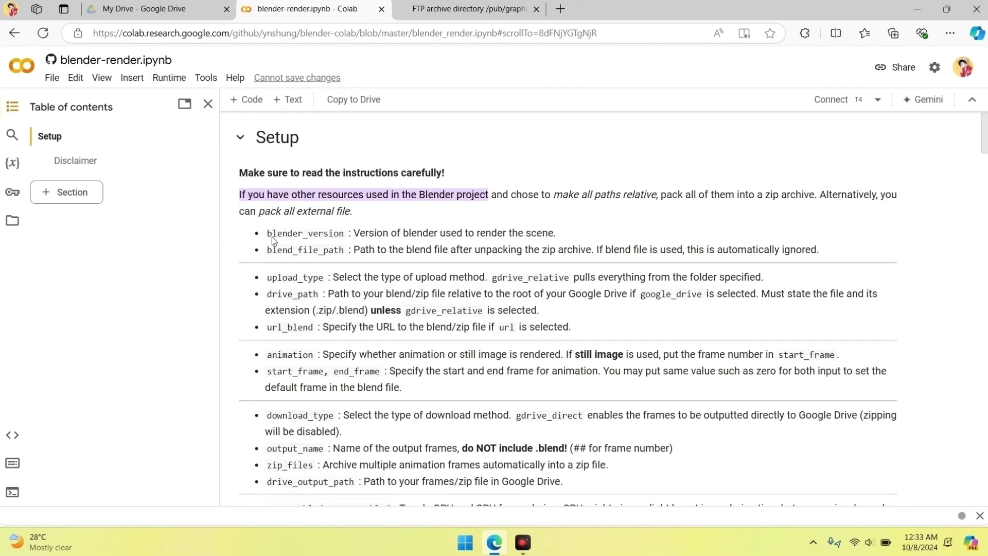
{"action": "scroll", "coordinate": [273, 241], "scroll_direction": "down", "scroll_amount": 10}
{"action": "left_click", "coordinate": [247, 190]}
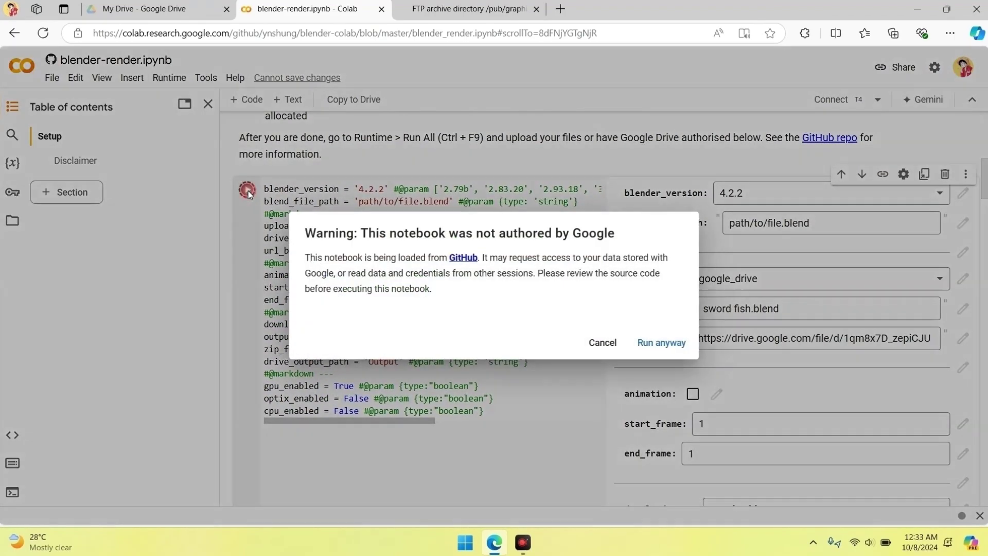
{"action": "left_click", "coordinate": [661, 343]}
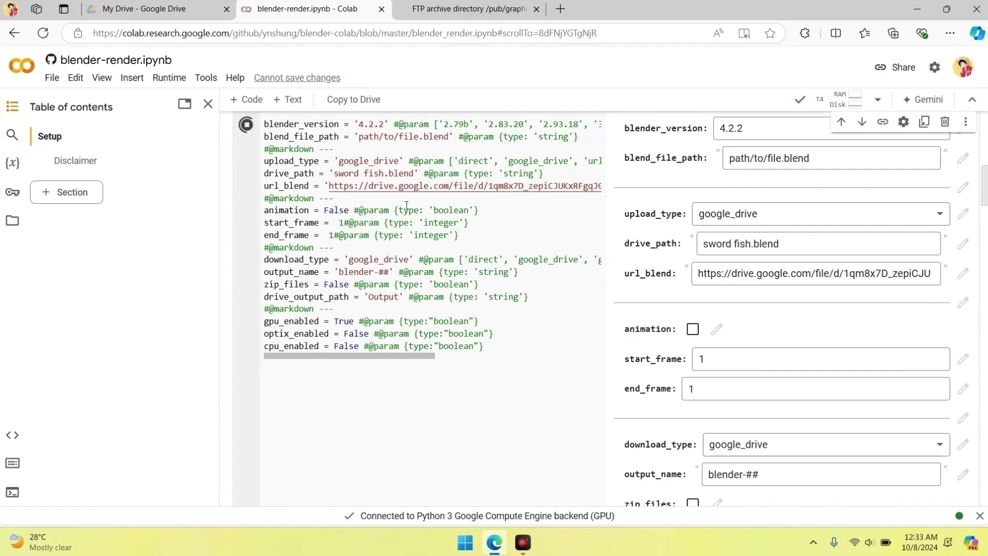
Step: Run the second cell, which starts with %cd /content and queries the current GPU
{"action": "scroll", "coordinate": [407, 206], "scroll_direction": "down", "scroll_amount": 3}
{"action": "scroll", "coordinate": [405, 208], "scroll_direction": "down", "scroll_amount": 3}
{"action": "left_click", "coordinate": [247, 237]}
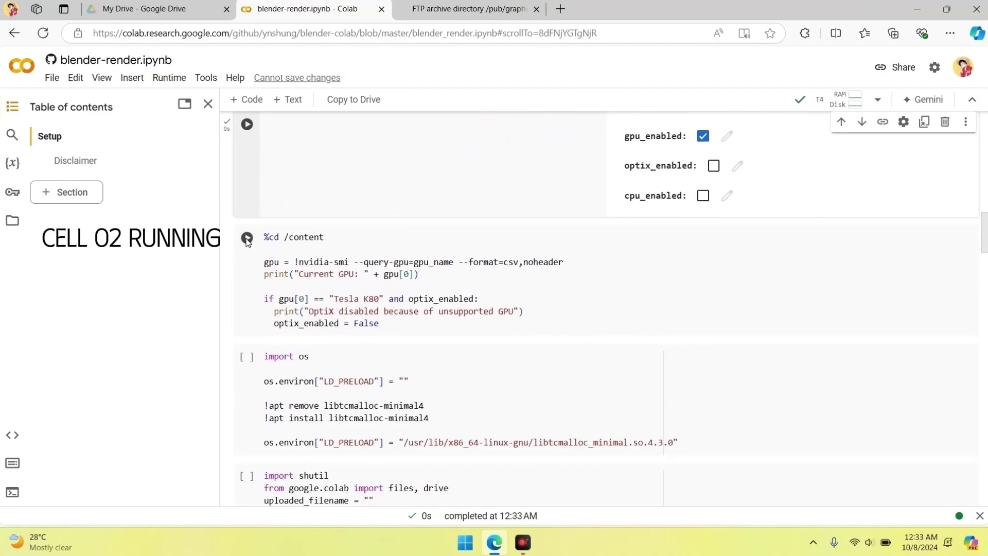
Step: Run the third cell, which removes and reinstalls libtcmalloc-minimal4
{"action": "scroll", "coordinate": [345, 241], "scroll_direction": "down", "scroll_amount": 1}
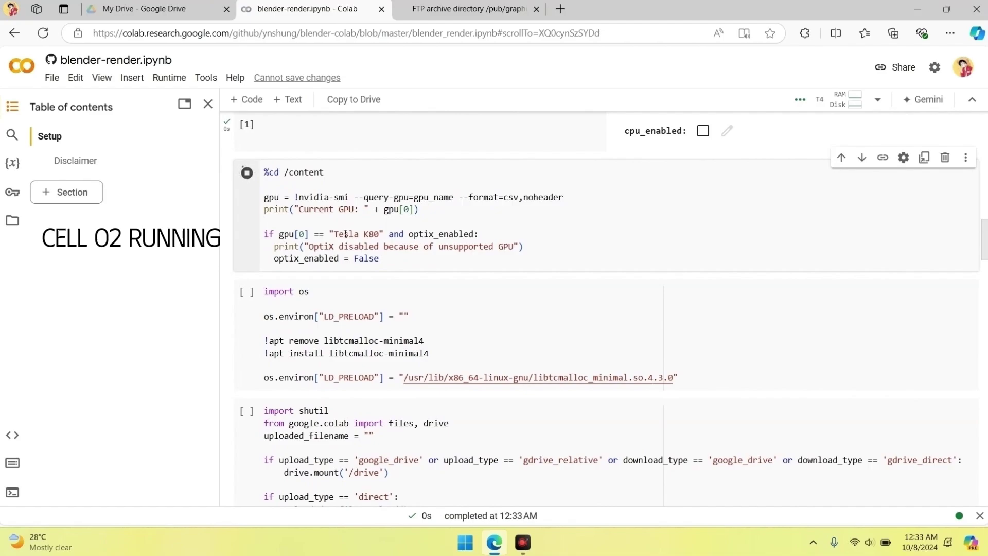
{"action": "scroll", "coordinate": [288, 196], "scroll_direction": "down", "scroll_amount": 4}
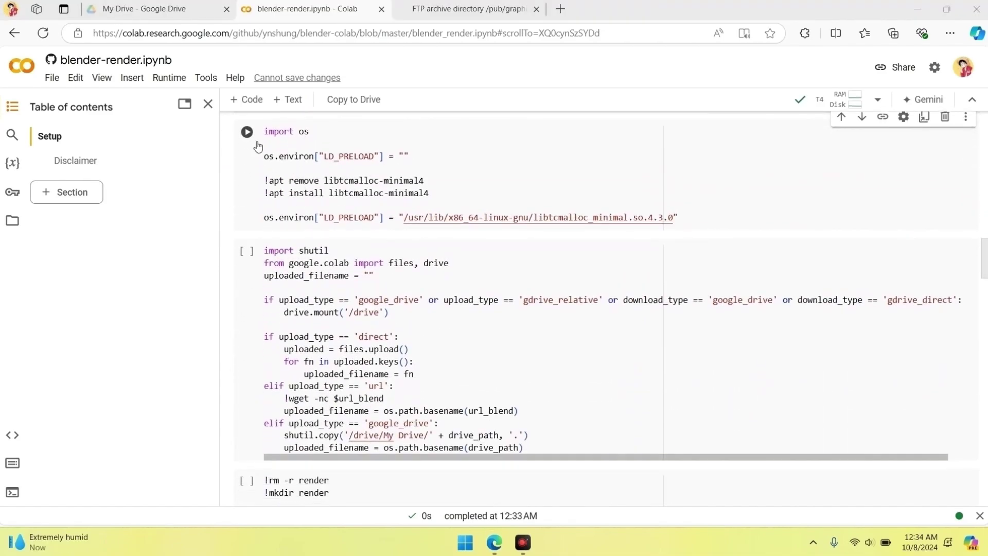
{"action": "left_click", "coordinate": [247, 132]}
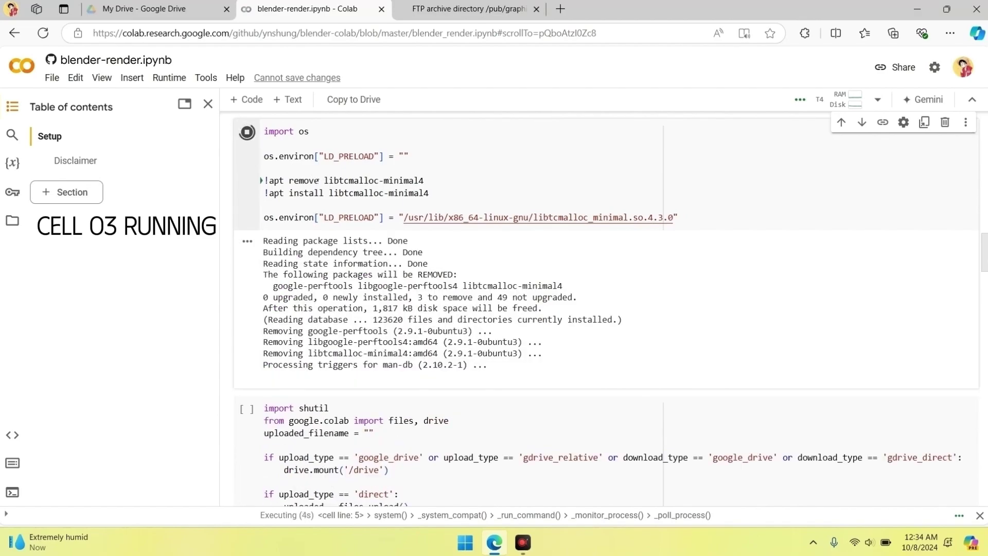
Step: Run the fourth cell, which imports shutil and mounts the drive, and permit the notebook to access Google Drive files
{"action": "scroll", "coordinate": [319, 188], "scroll_direction": "down", "scroll_amount": 5}
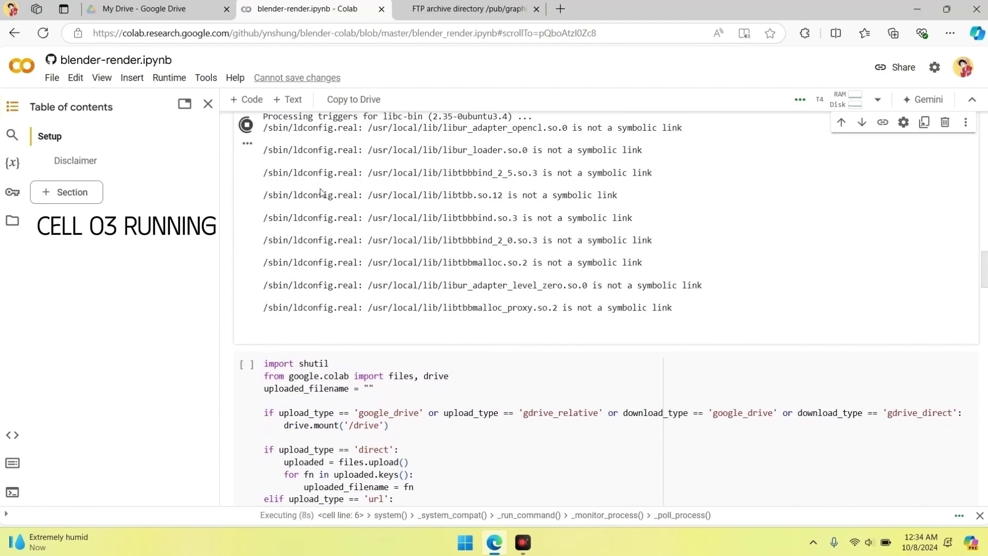
{"action": "scroll", "coordinate": [324, 195], "scroll_direction": "down", "scroll_amount": 2}
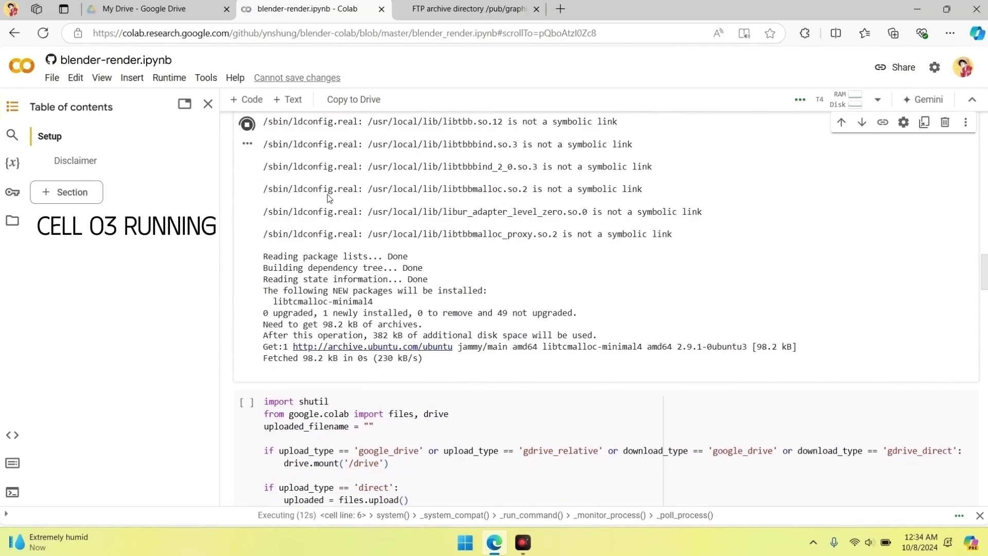
{"action": "scroll", "coordinate": [328, 192], "scroll_direction": "up", "scroll_amount": 1}
{"action": "scroll", "coordinate": [327, 194], "scroll_direction": "down", "scroll_amount": 1}
{"action": "scroll", "coordinate": [231, 259], "scroll_direction": "down", "scroll_amount": 6}
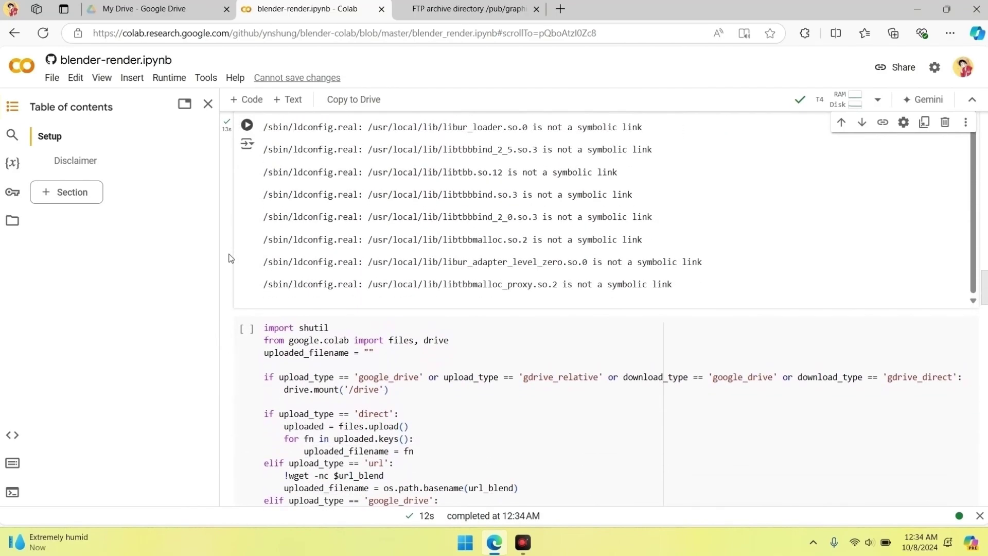
{"action": "left_click", "coordinate": [248, 200]}
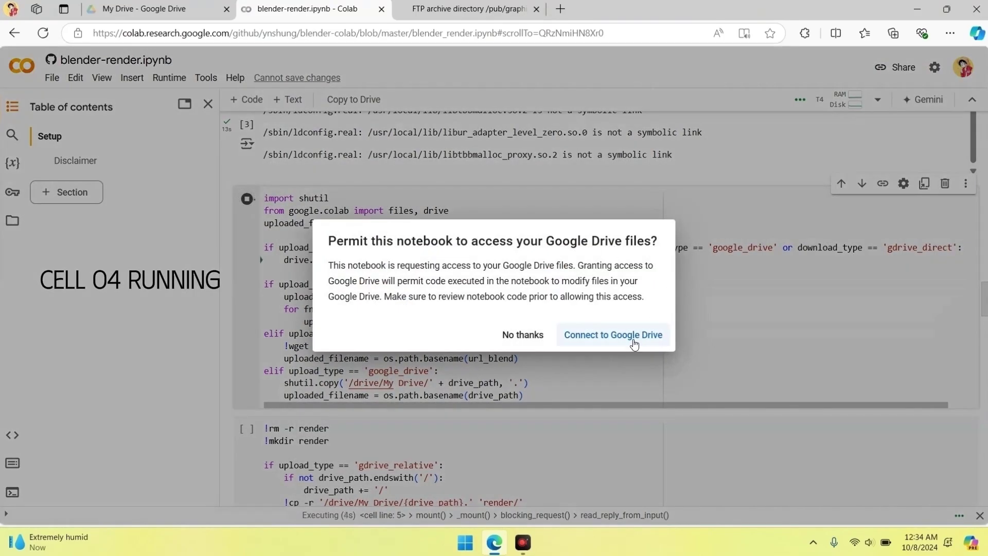
{"action": "left_click", "coordinate": [613, 335]}
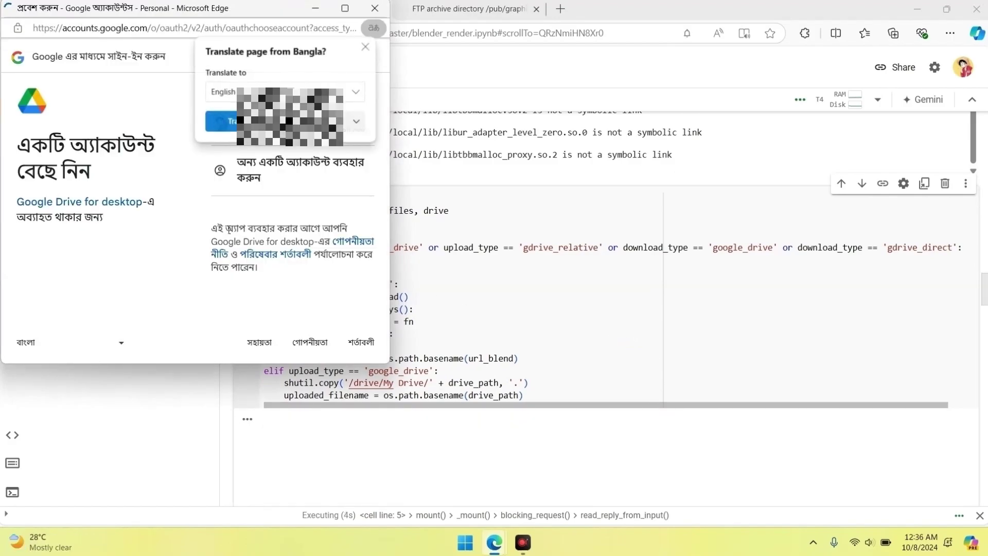
Step: Dismiss the translation offer, choose to sign in with another Google account, and clear the prefilled email address
{"action": "left_click", "coordinate": [365, 47]}
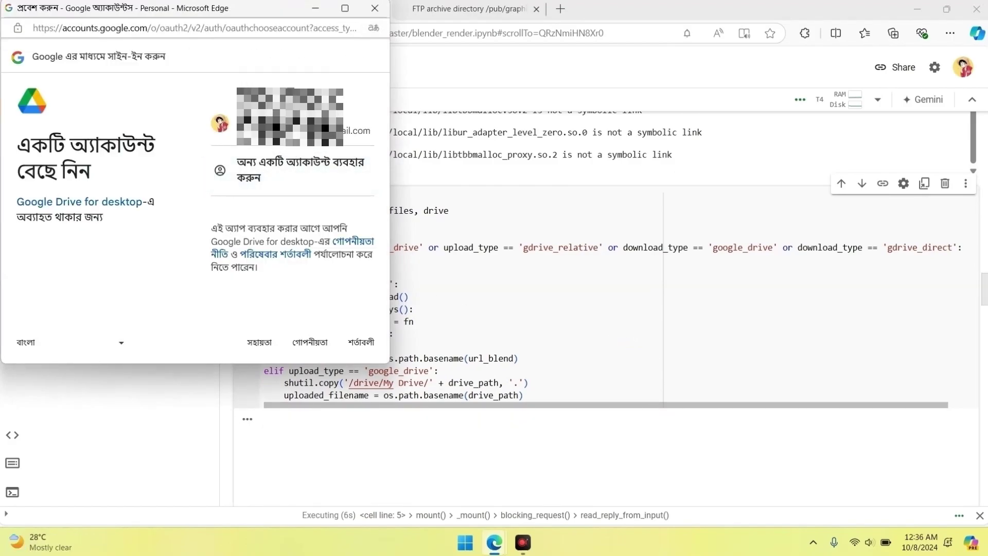
{"action": "left_click", "coordinate": [264, 184]}
{"action": "left_click", "coordinate": [255, 177]}
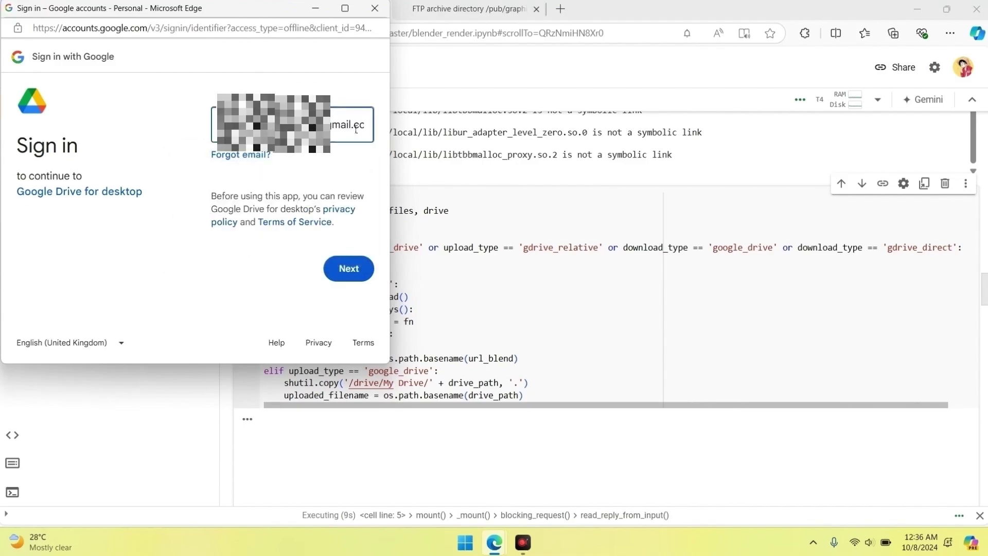
{"action": "key", "text": "ctrl+a"}
{"action": "key", "text": "BackSpace"}
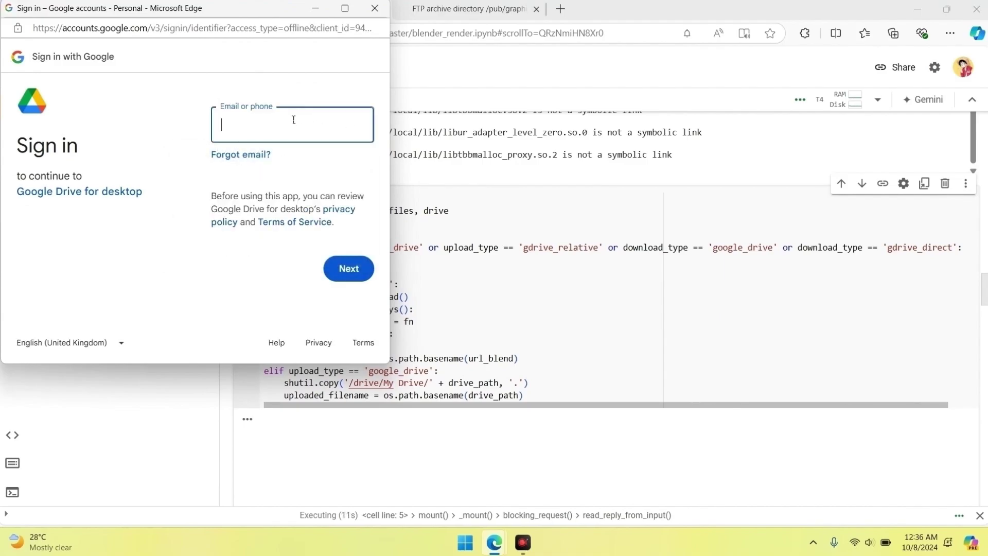
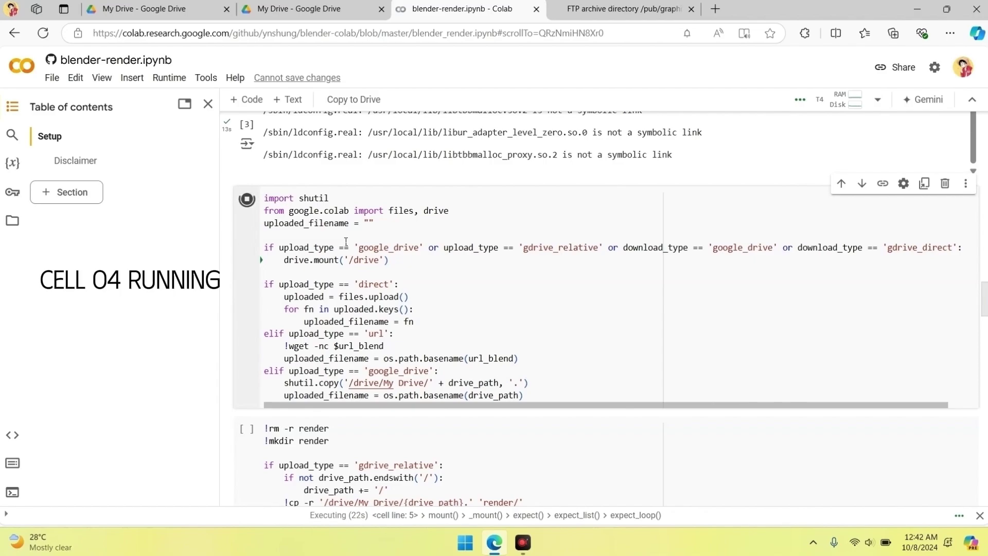
Step: Run the cell that downloads the Blender 4.2.2 Linux archive and extracts it into the version folder
{"action": "scroll", "coordinate": [348, 245], "scroll_direction": "down", "scroll_amount": 4}
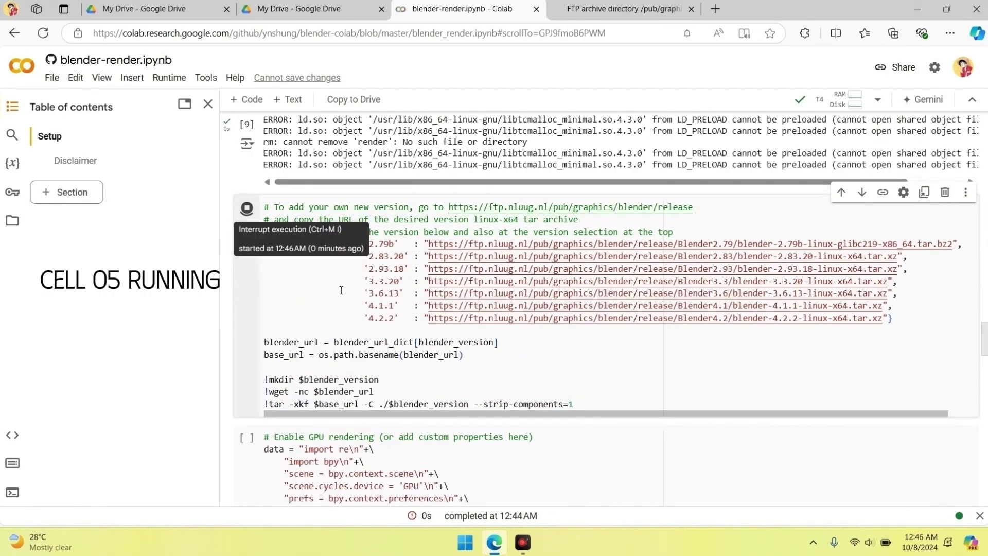
{"action": "scroll", "coordinate": [449, 312], "scroll_direction": "down", "scroll_amount": 3}
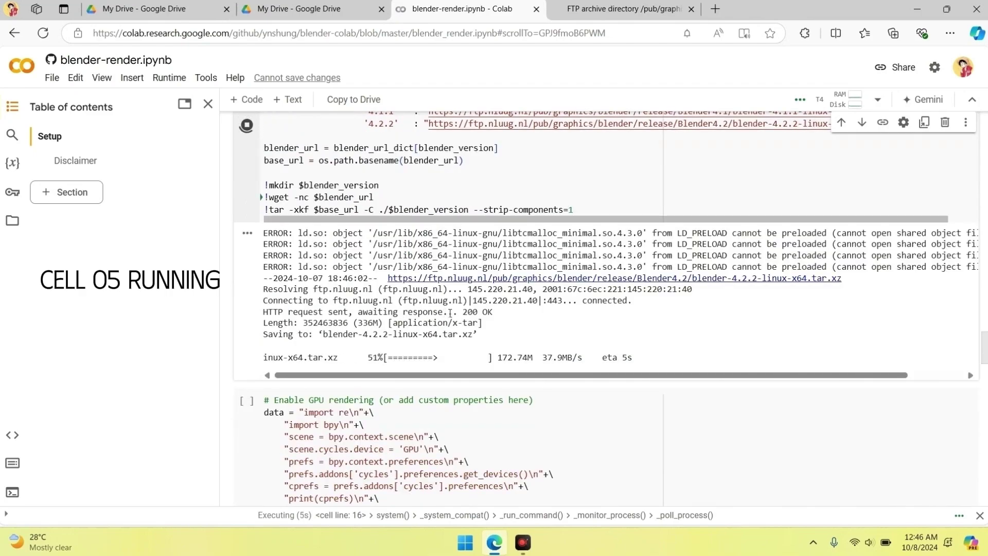
{"action": "scroll", "coordinate": [458, 315], "scroll_direction": "down", "scroll_amount": 1}
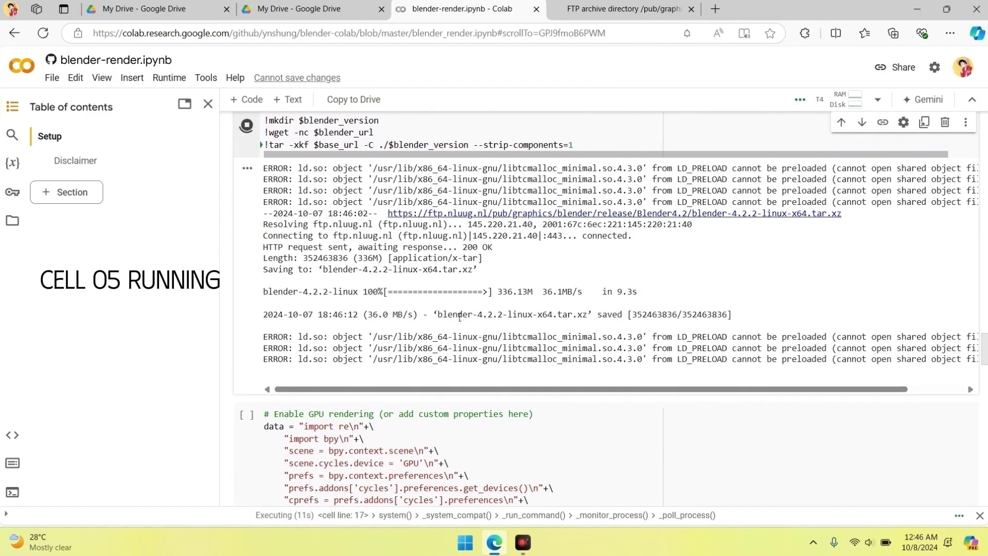
{"action": "scroll", "coordinate": [460, 316], "scroll_direction": "down", "scroll_amount": 1}
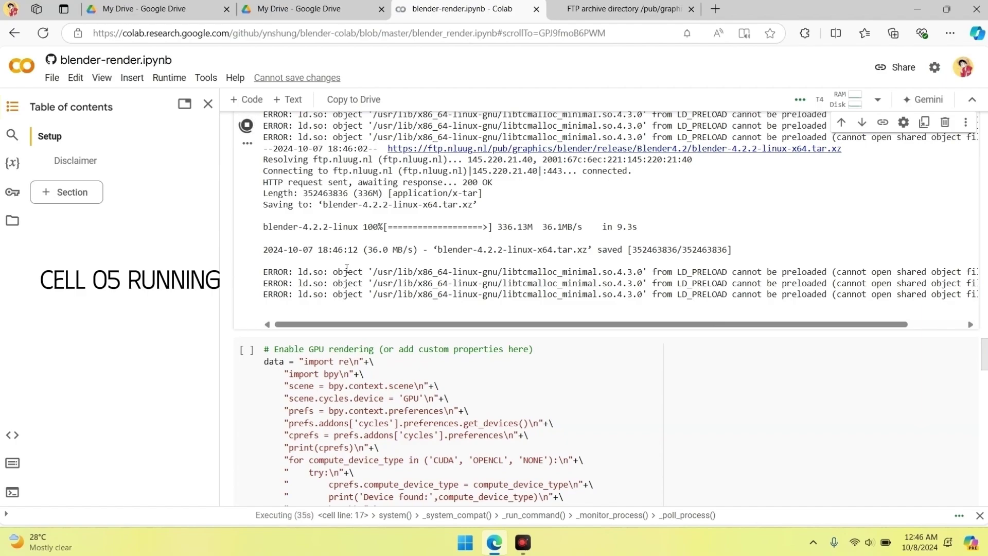
Step: Run the Enable GPU rendering cell that writes setgpu.py, and the following cell that renders the blend file with Cycles
{"action": "scroll", "coordinate": [279, 204], "scroll_direction": "down", "scroll_amount": 3}
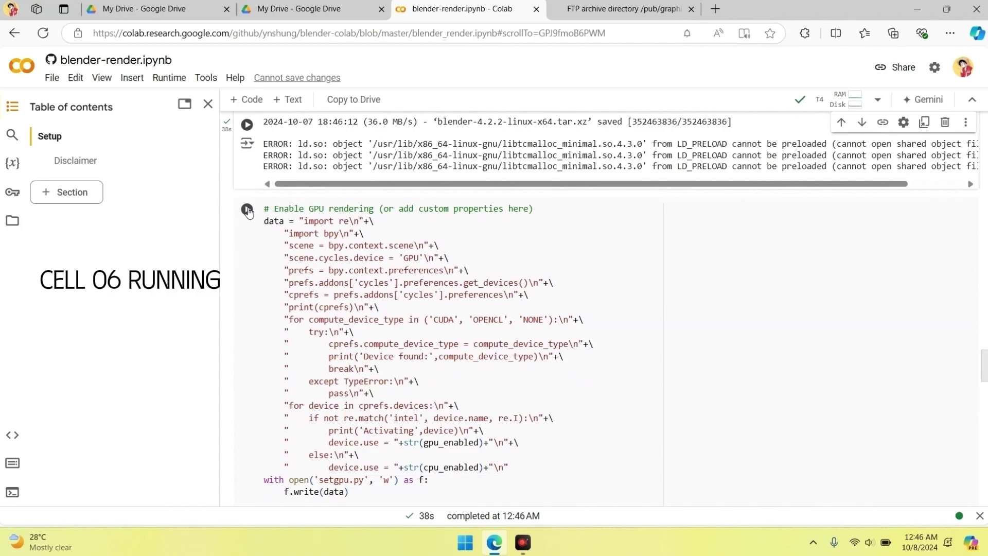
{"action": "left_click", "coordinate": [248, 210]}
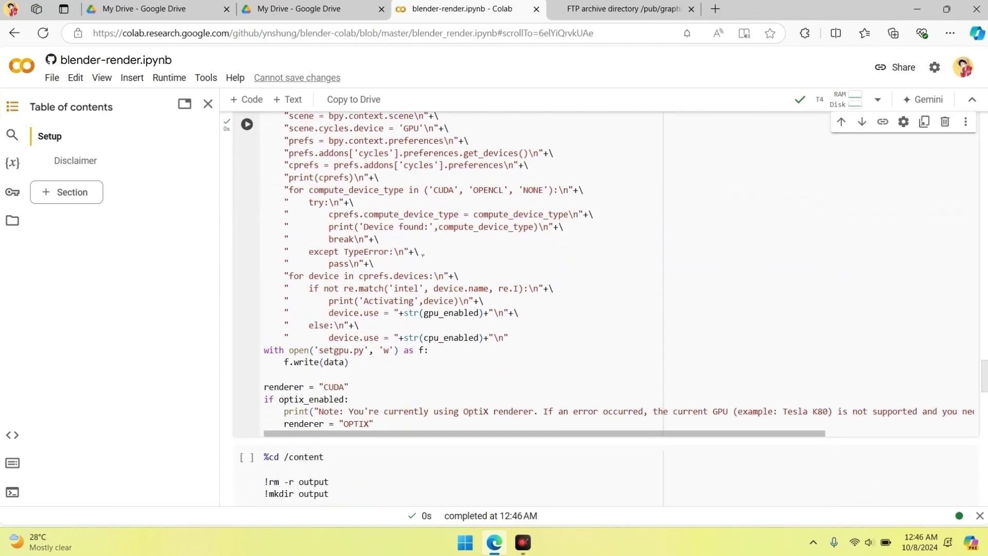
{"action": "scroll", "coordinate": [423, 253], "scroll_direction": "down", "scroll_amount": 5}
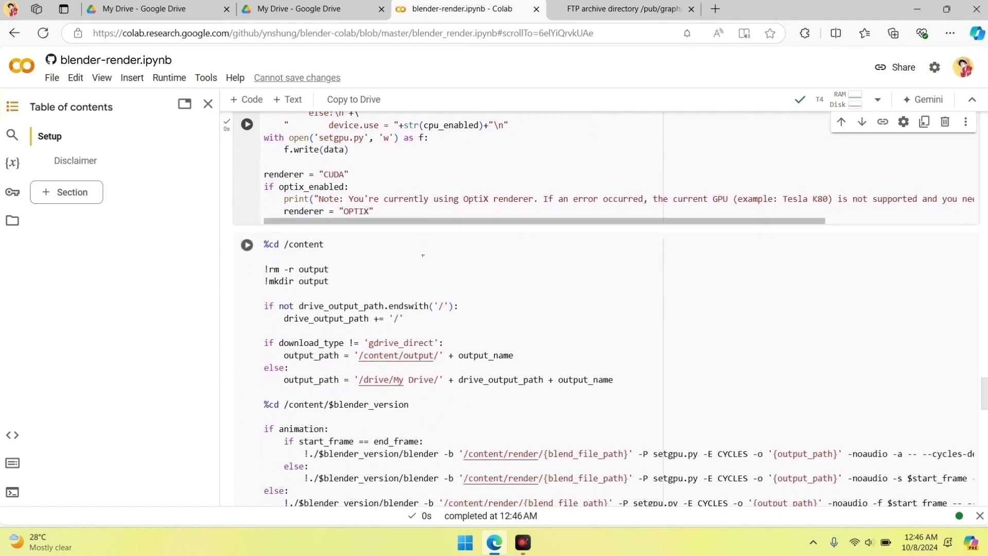
{"action": "left_click", "coordinate": [247, 203]}
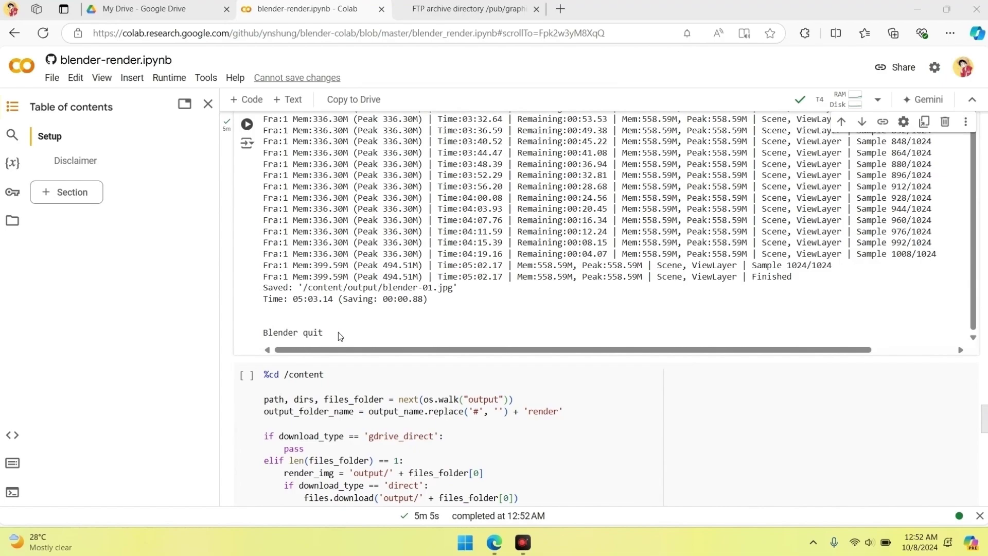
Step: Run the last code cell, which copies the rendered image to the Google Drive output path
{"action": "left_click", "coordinate": [247, 375]}
{"action": "scroll", "coordinate": [289, 360], "scroll_direction": "down", "scroll_amount": 5}
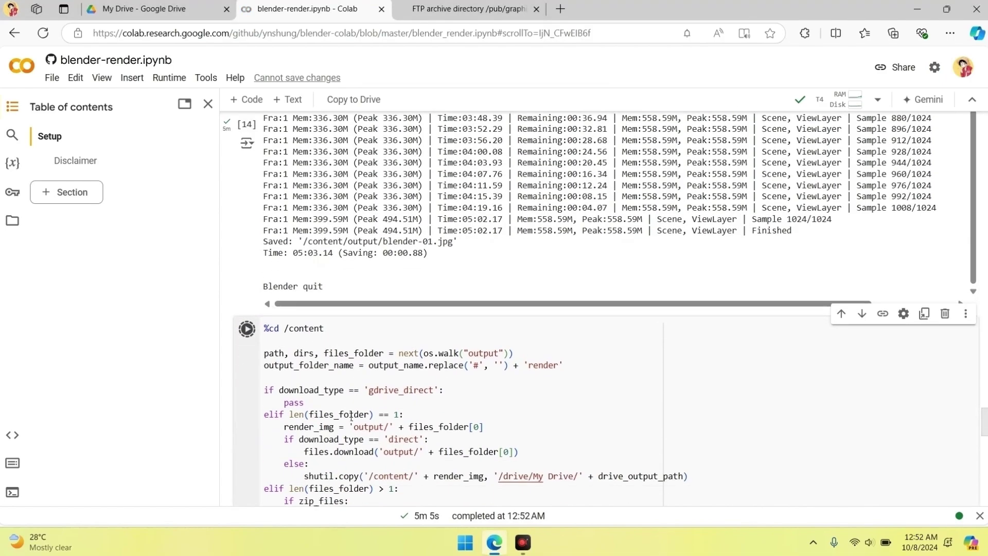
{"action": "scroll", "coordinate": [314, 349], "scroll_direction": "up", "scroll_amount": 1}
{"action": "scroll", "coordinate": [314, 349], "scroll_direction": "down", "scroll_amount": 4}
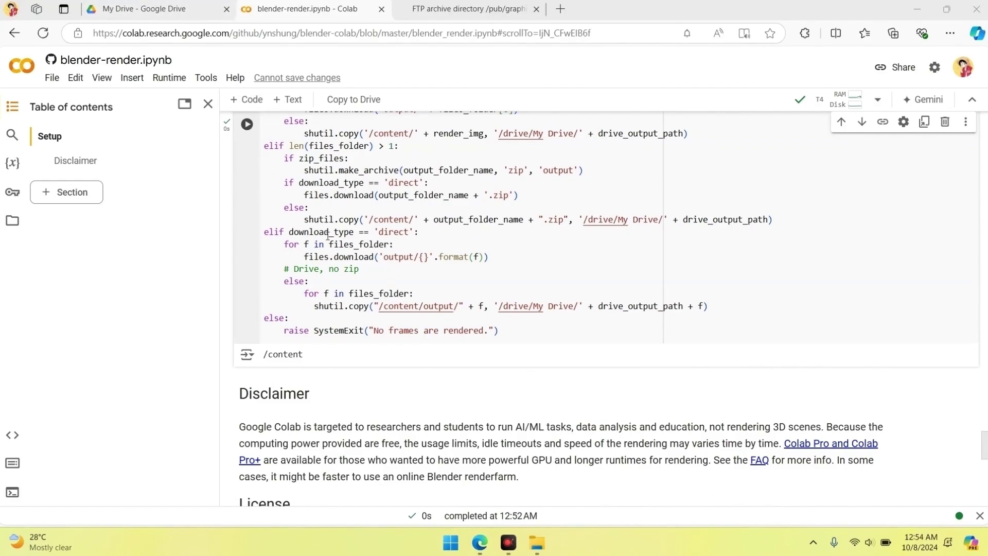
Step: Download blender-01.jpg from the Output folder in Google Drive and view the image in a maximized window
{"action": "left_click", "coordinate": [150, 11]}
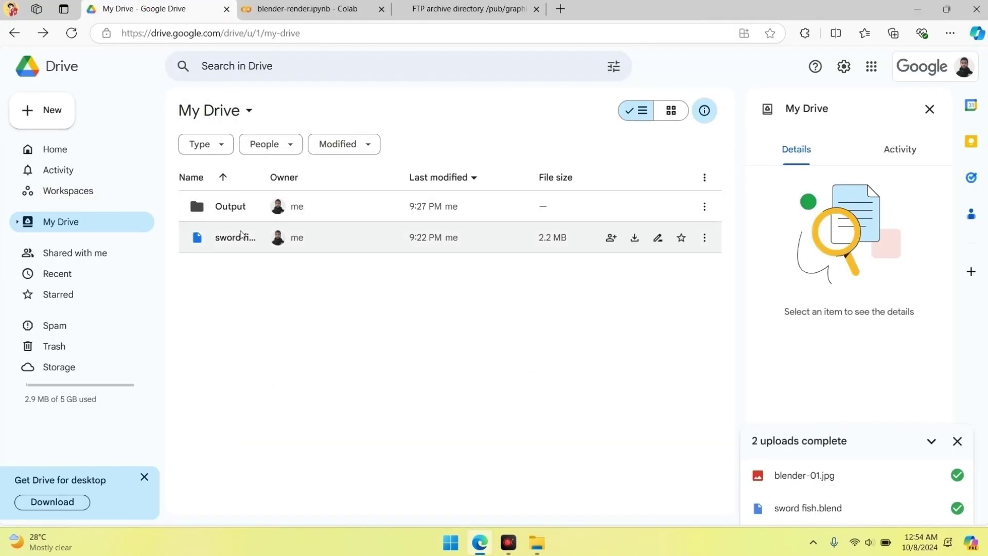
{"action": "double_click", "coordinate": [353, 209]}
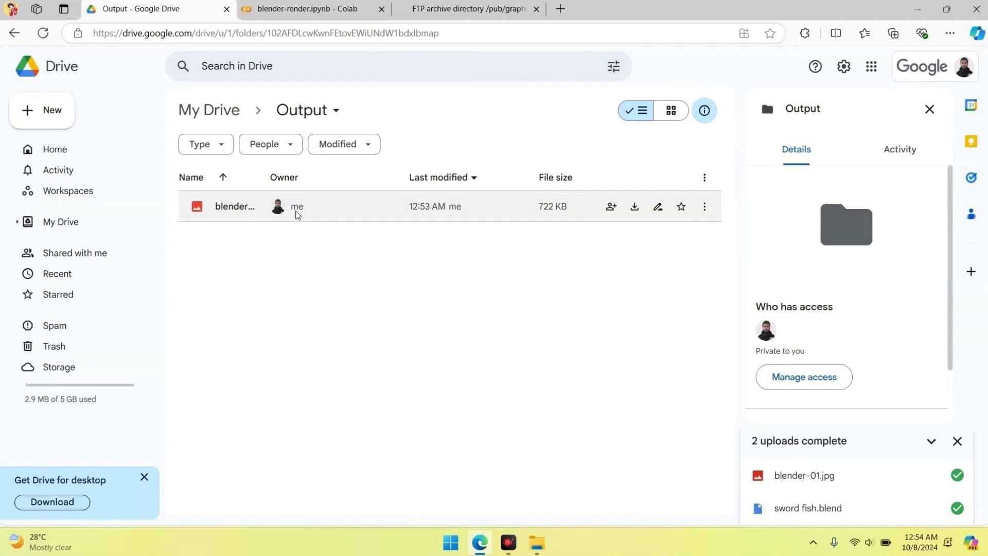
{"action": "left_click", "coordinate": [703, 207]}
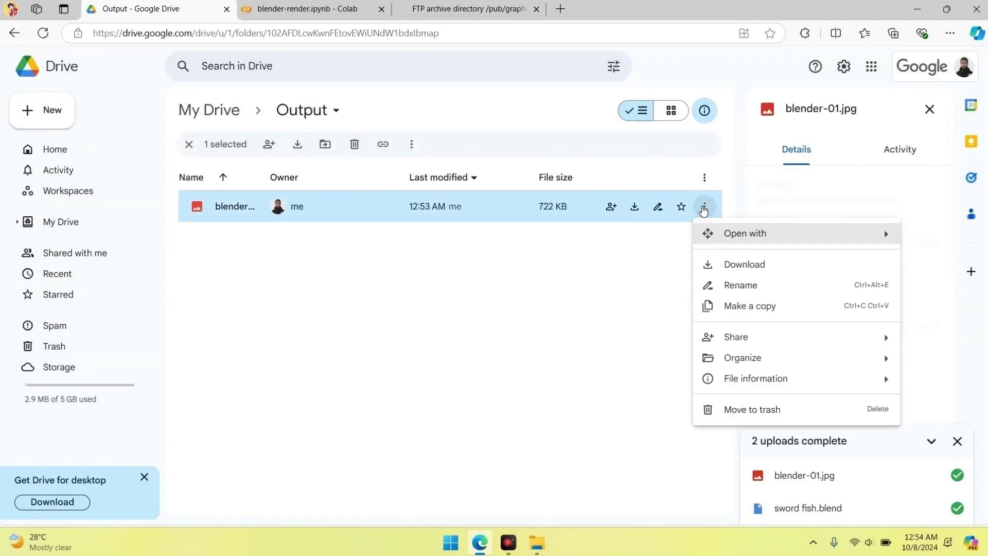
{"action": "left_click", "coordinate": [729, 261]}
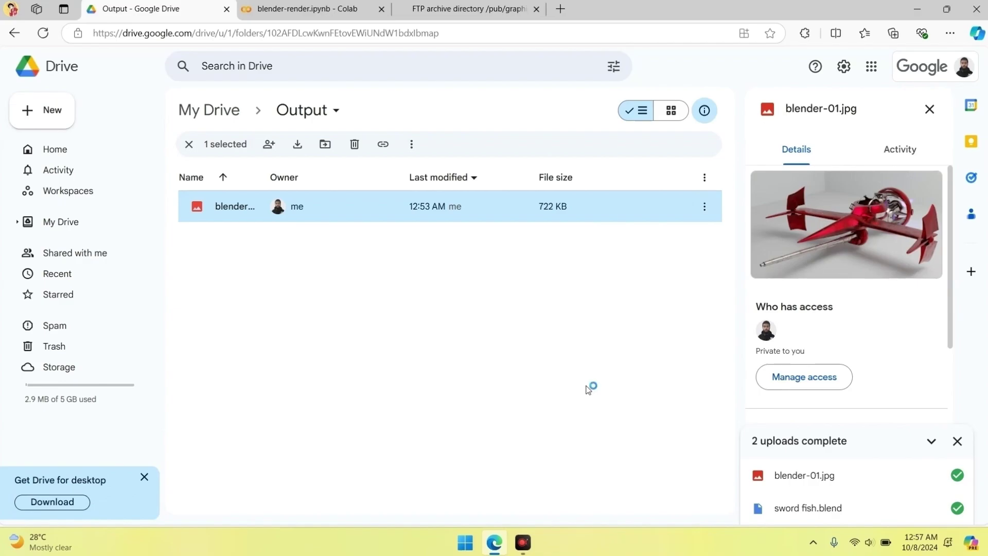
{"action": "left_click", "coordinate": [712, 89]}
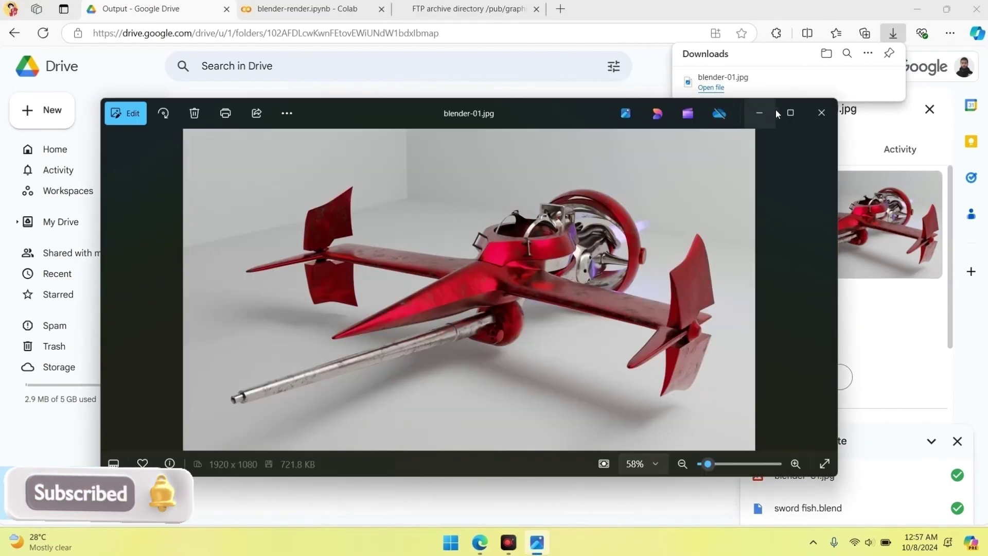
{"action": "left_click", "coordinate": [786, 114]}
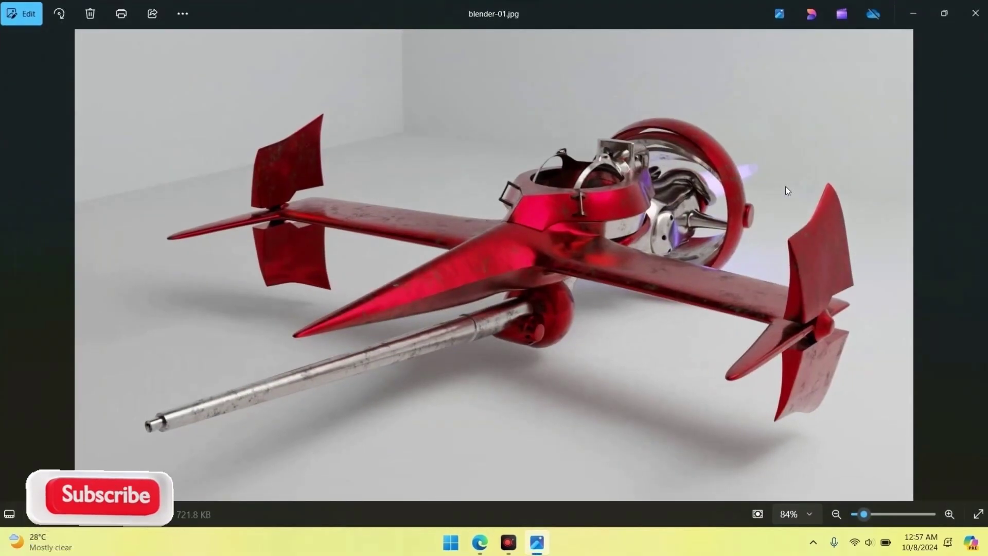